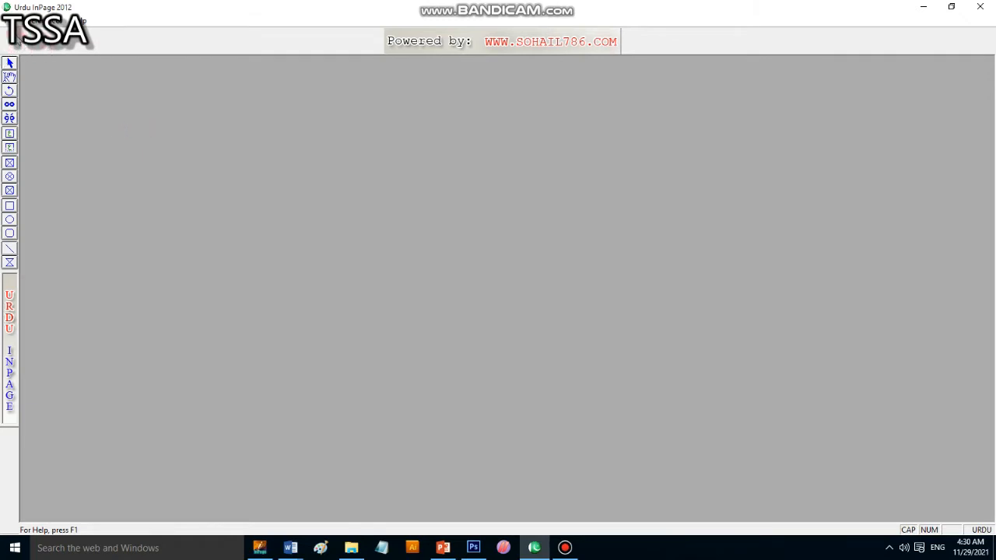
Start a new document with the A4 210x297mm page size and portrait orientation
left_click(6, 22)
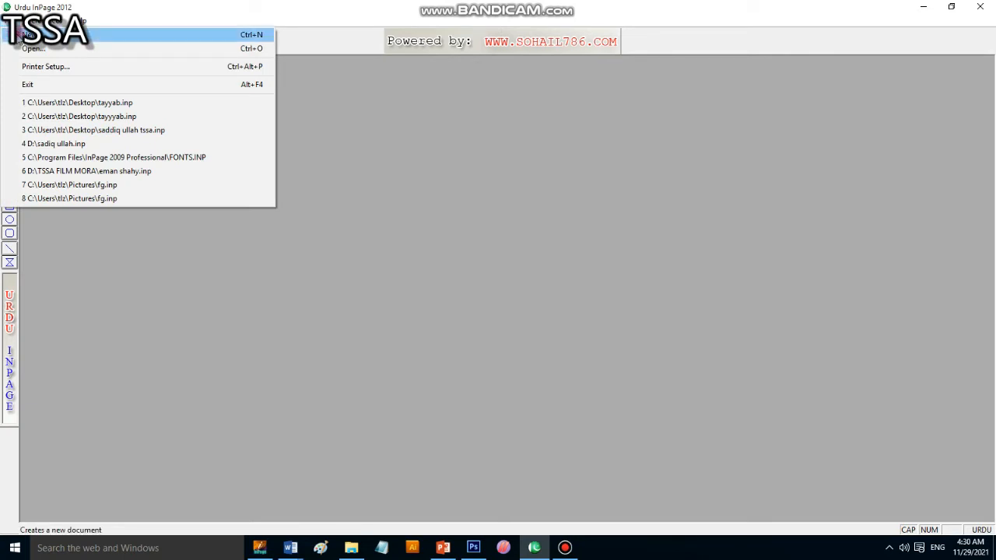
left_click(18, 36)
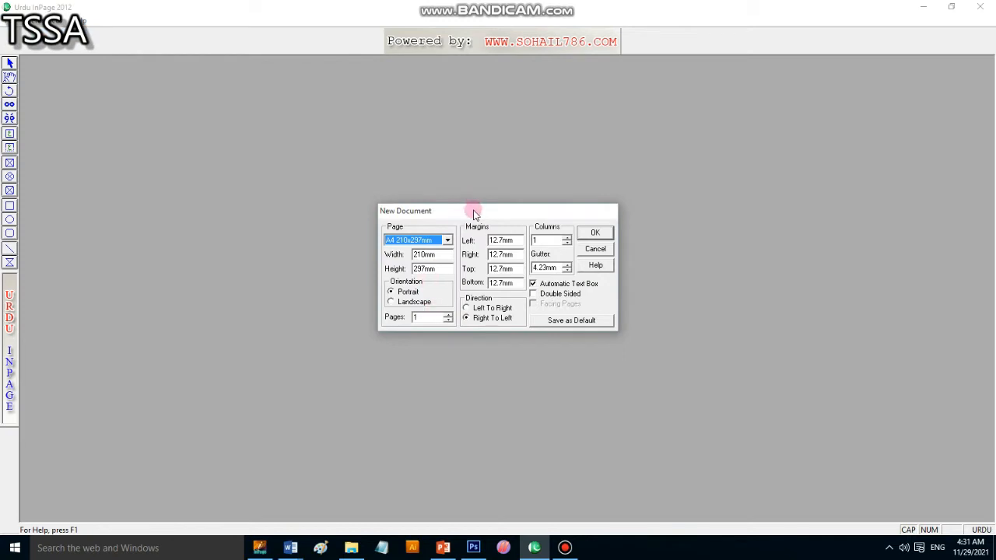
left_click_drag(467, 210, 331, 141)
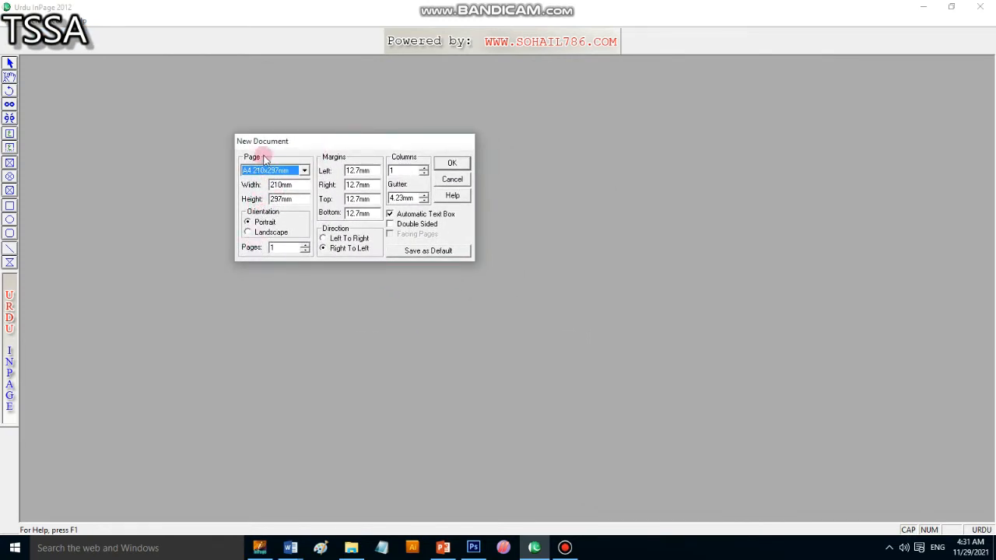
left_click(304, 171)
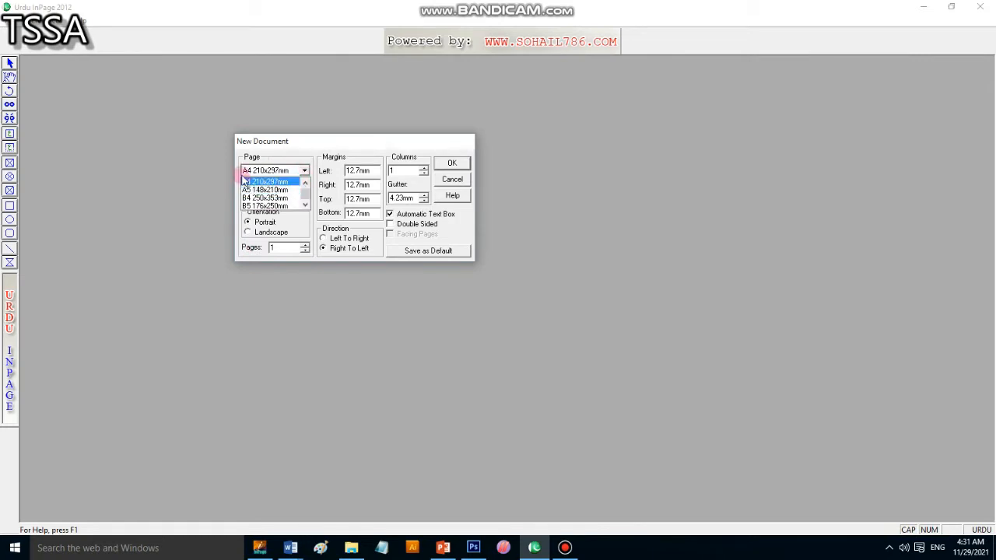
left_click(304, 149)
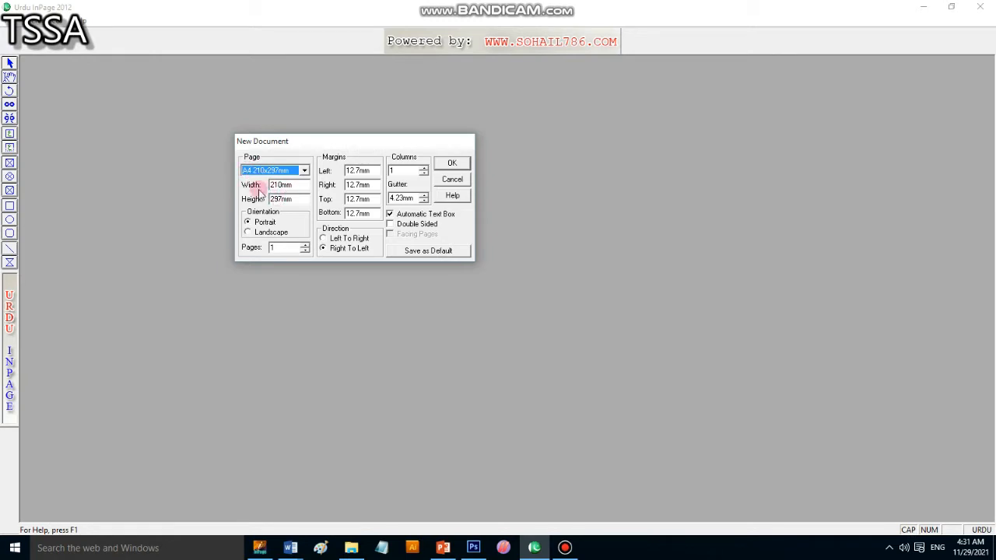
left_click_drag(297, 200, 257, 191)
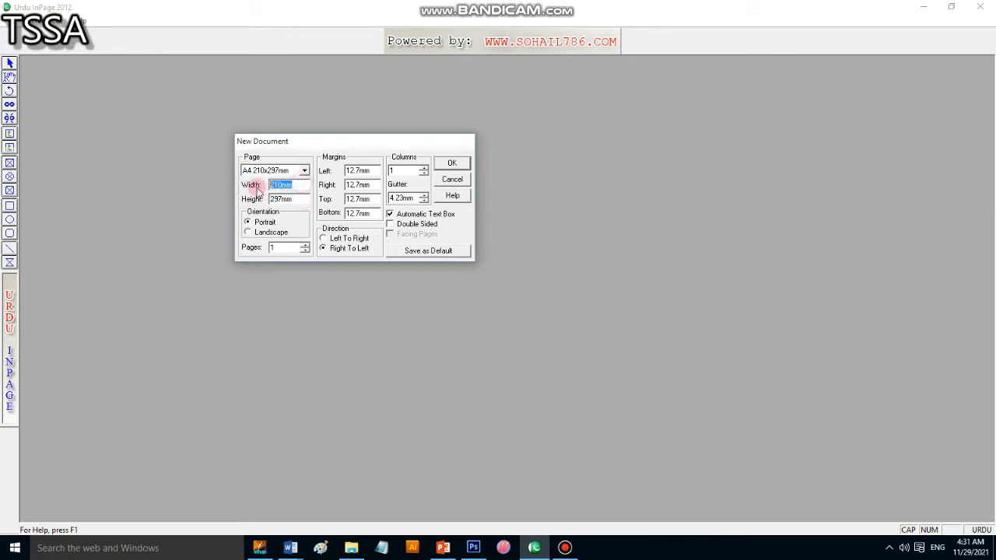
left_click(249, 233)
left_click(248, 224)
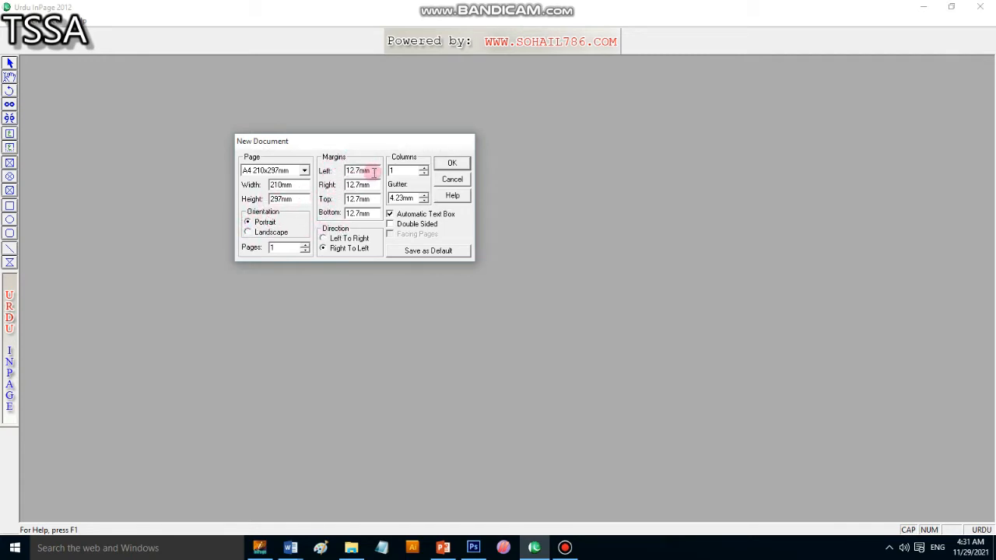
Create the document with 12.7mm margins, one page, one column and a 4.23mm gutter
left_click_drag(373, 173, 337, 193)
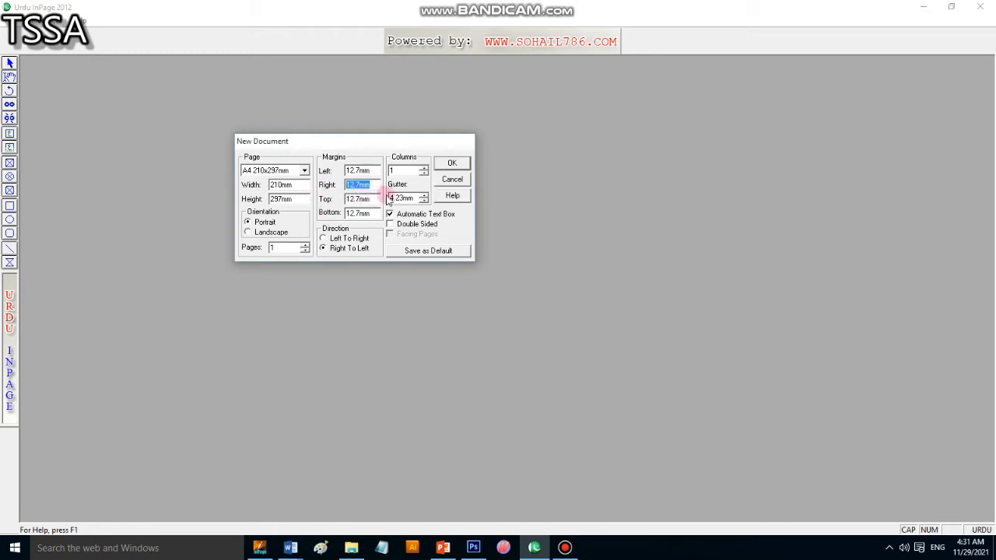
left_click(271, 247)
double_click(273, 248)
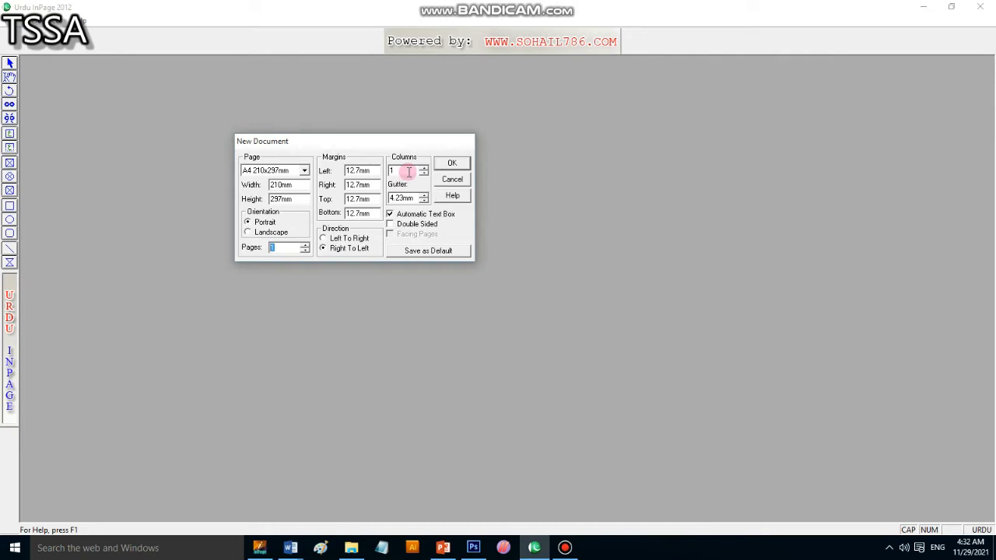
left_click(415, 198)
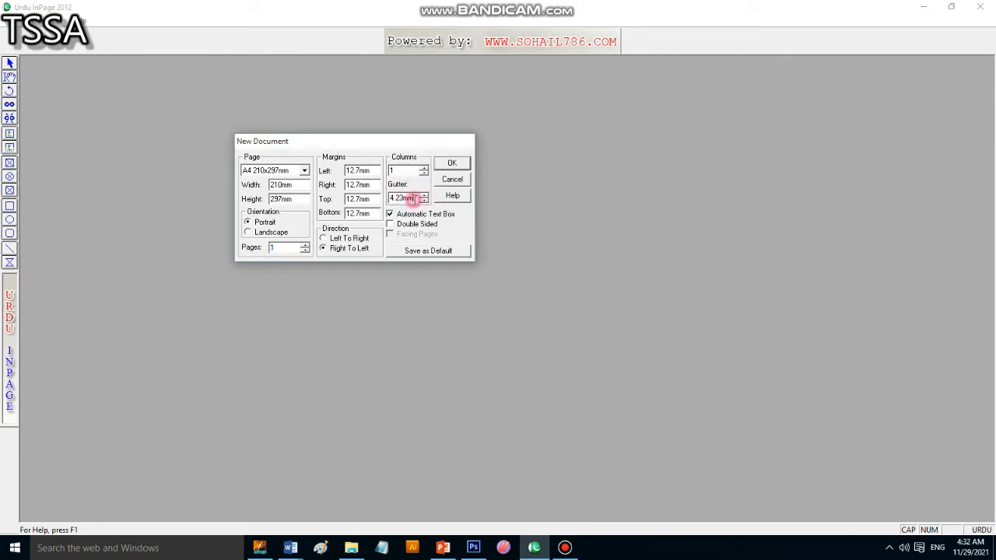
left_click_drag(417, 199, 382, 198)
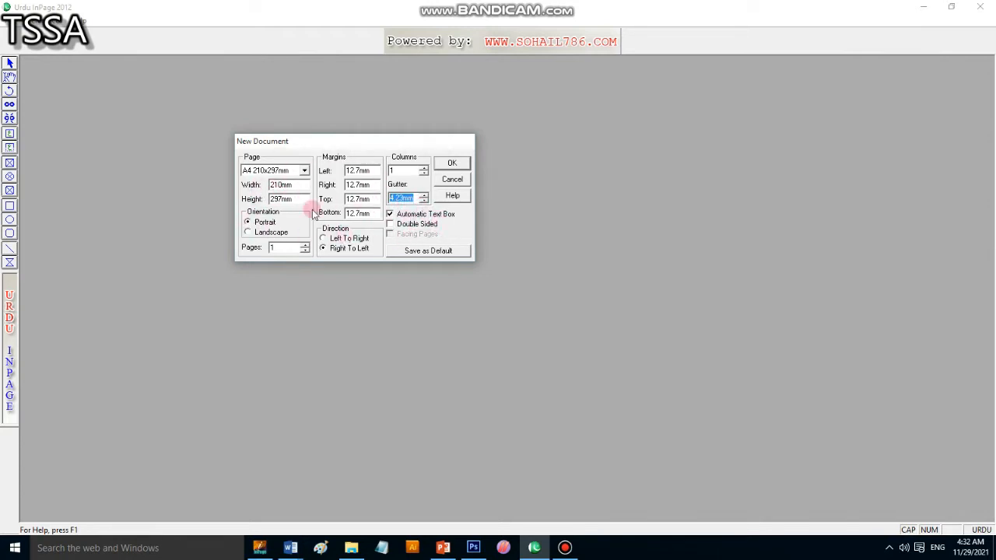
left_click(449, 163)
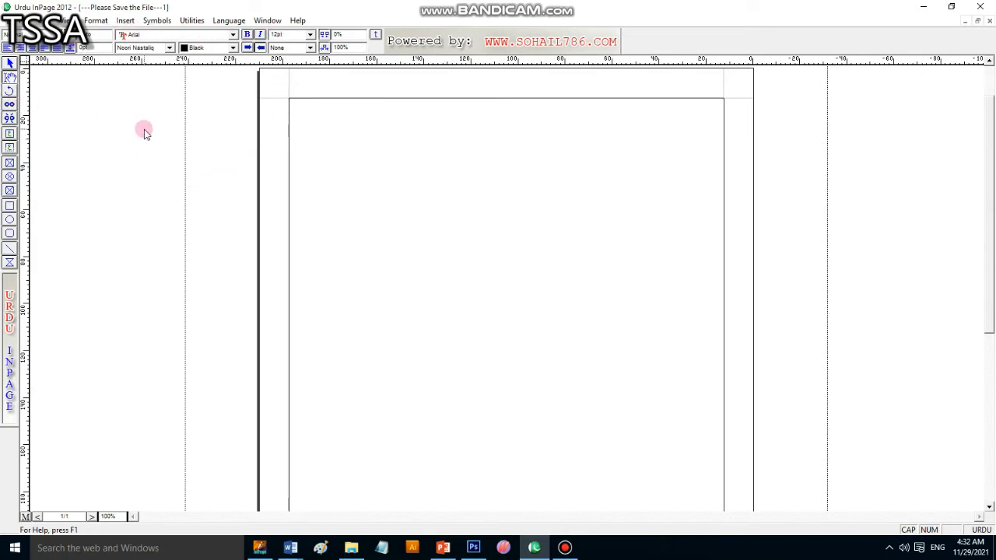
Select the page's text box with the arrow tool and place the text cursor inside it with the hand tool
left_click(10, 64)
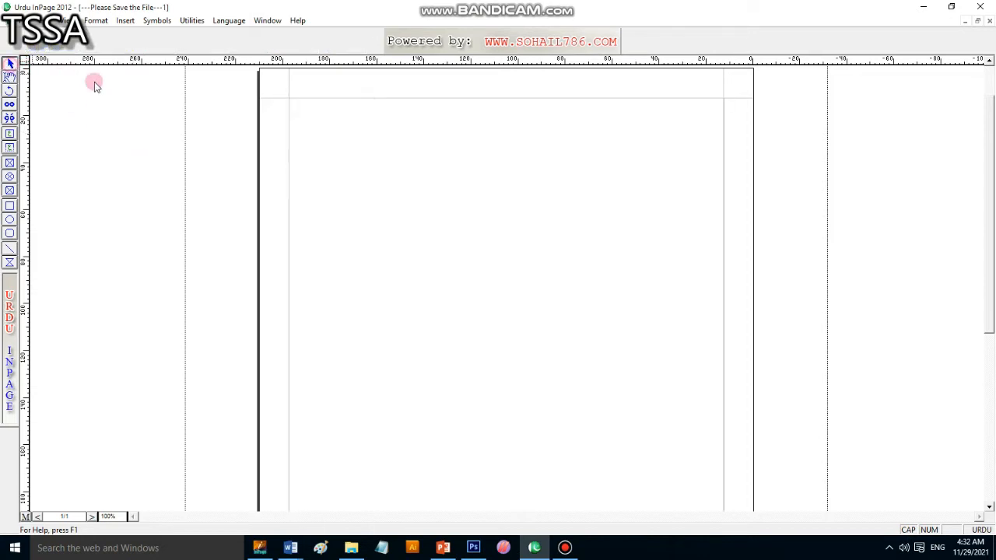
left_click(582, 171)
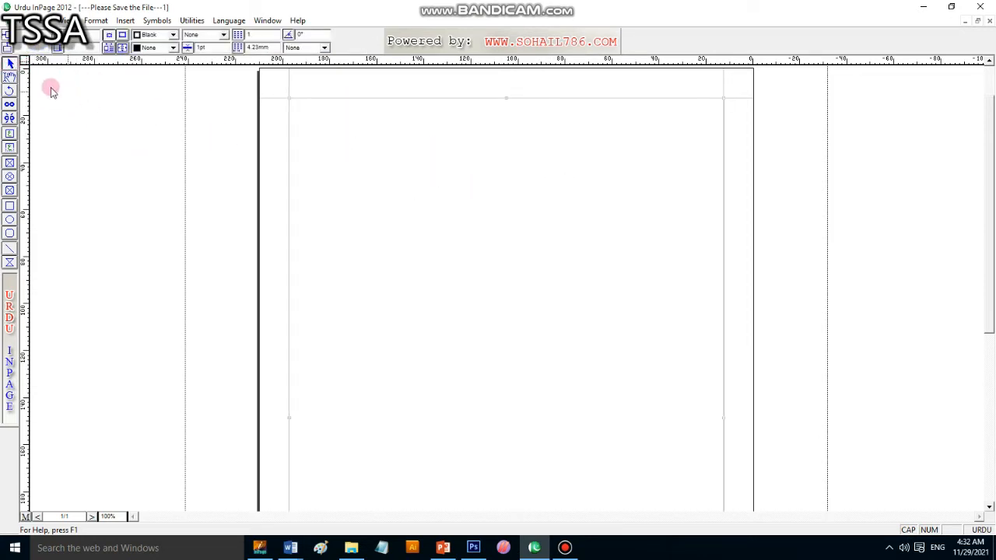
left_click(10, 64)
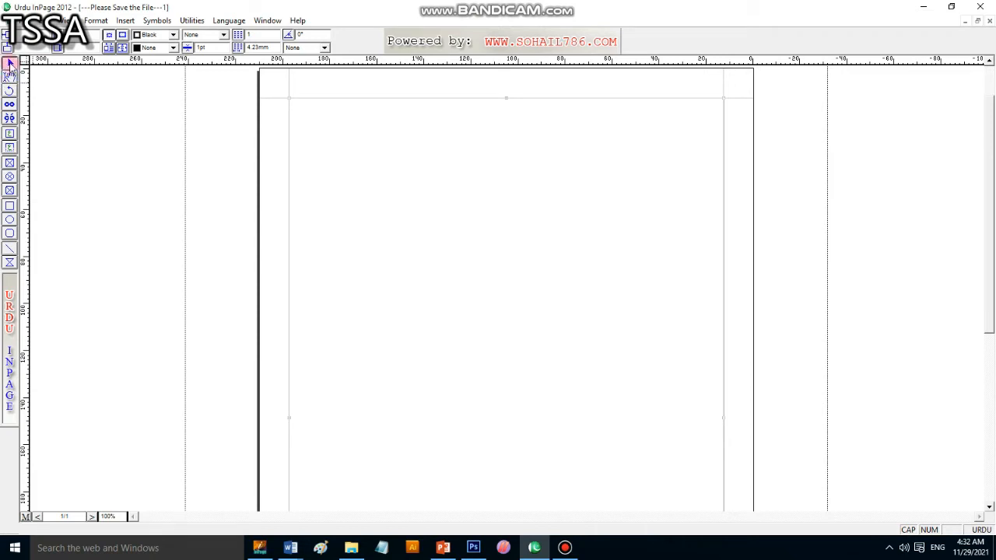
left_click(9, 76)
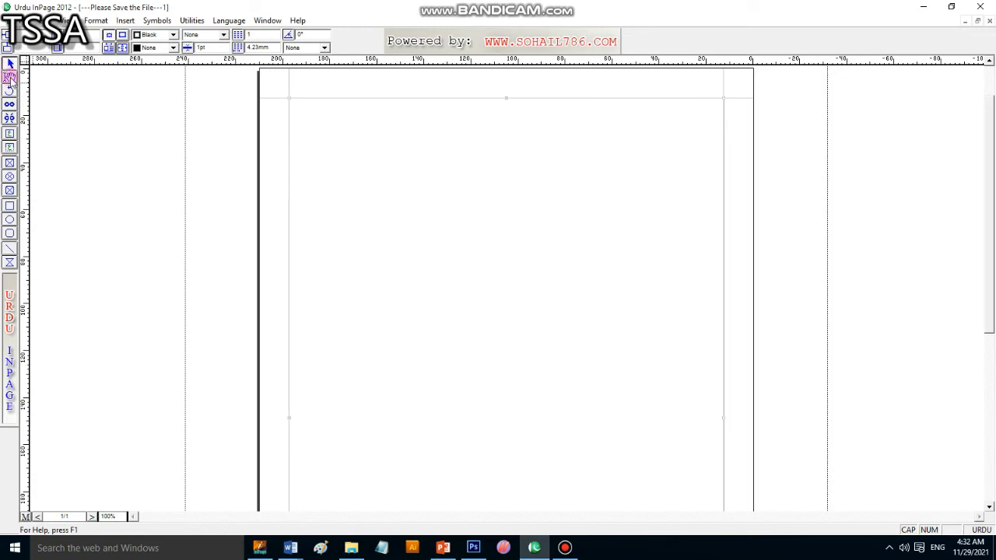
left_click(9, 65)
left_click(11, 76)
left_click(636, 142)
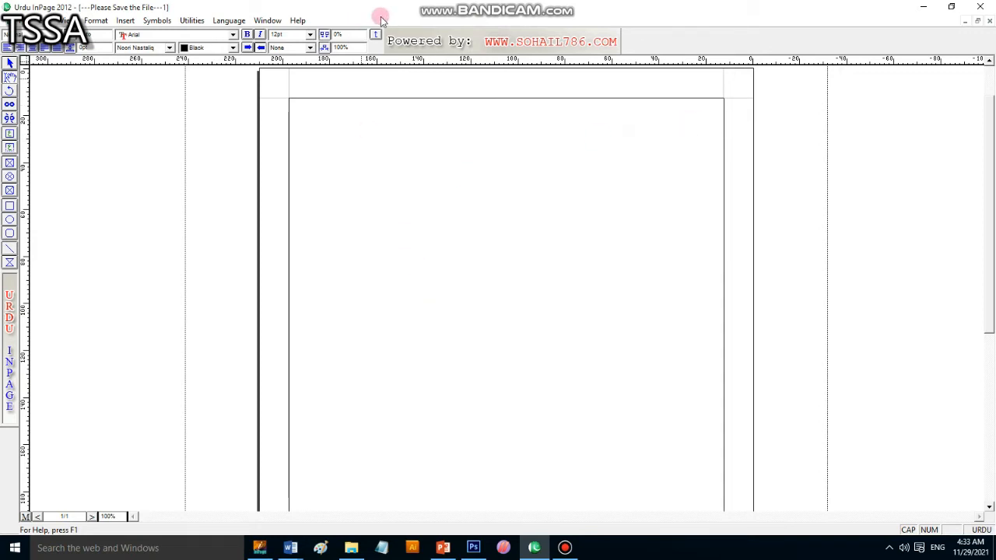
Set the font size to 36pt and enter the Urdu text دی in the page's text box, removing mistyped letters
left_click(311, 34)
left_click(297, 87)
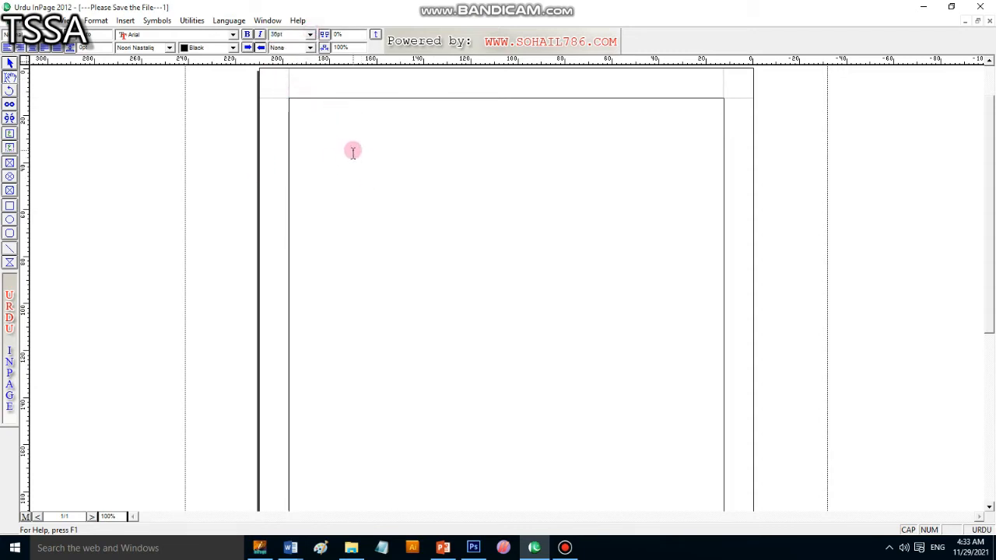
key("Caps_Lock")
type("و")
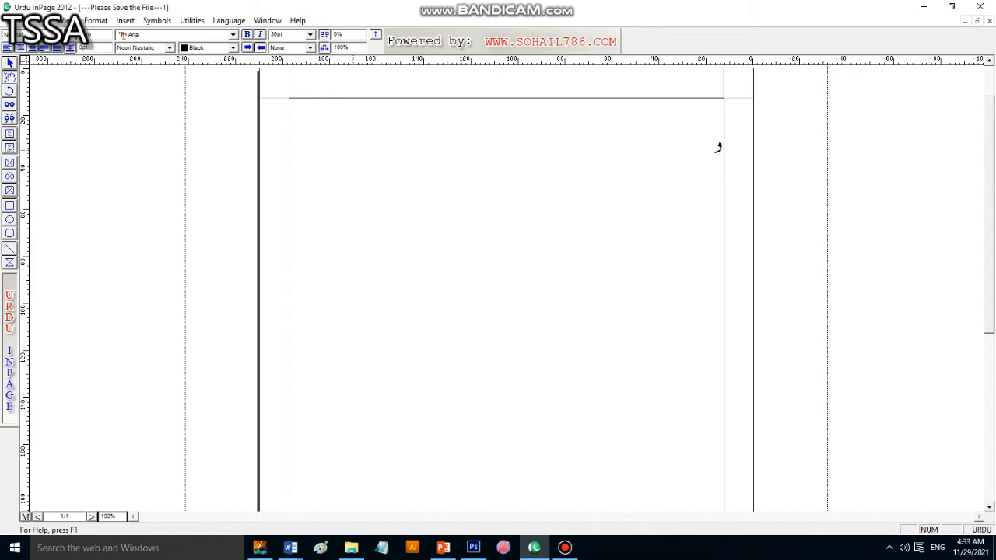
key("Caps_Lock")
type("ڈ")
key("BackSpace")
key("BackSpace")
key("Caps_Lock")
type("دی")
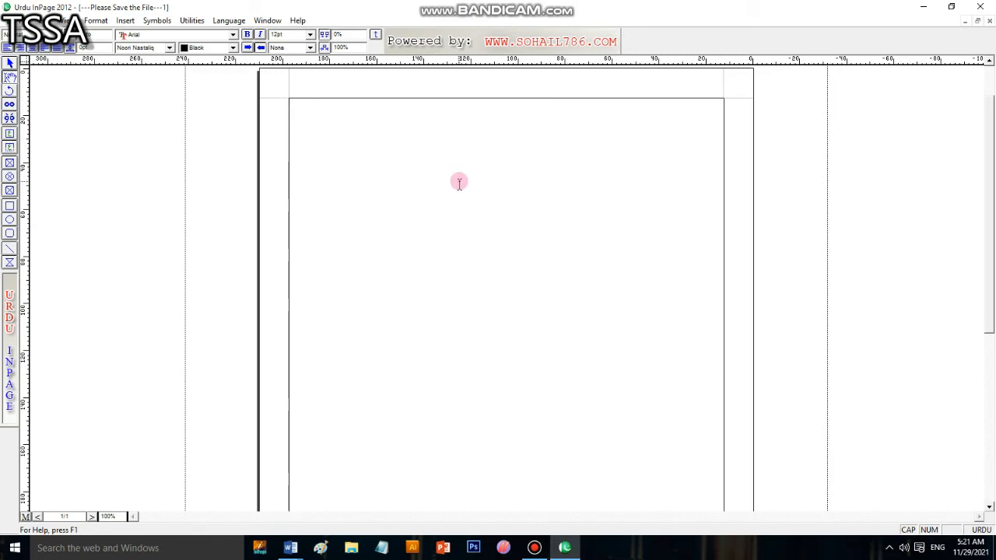
Examine the Phonetic keyboard layout in the keyboard preferences, and leave the preferences without applying changes
left_click(41, 22)
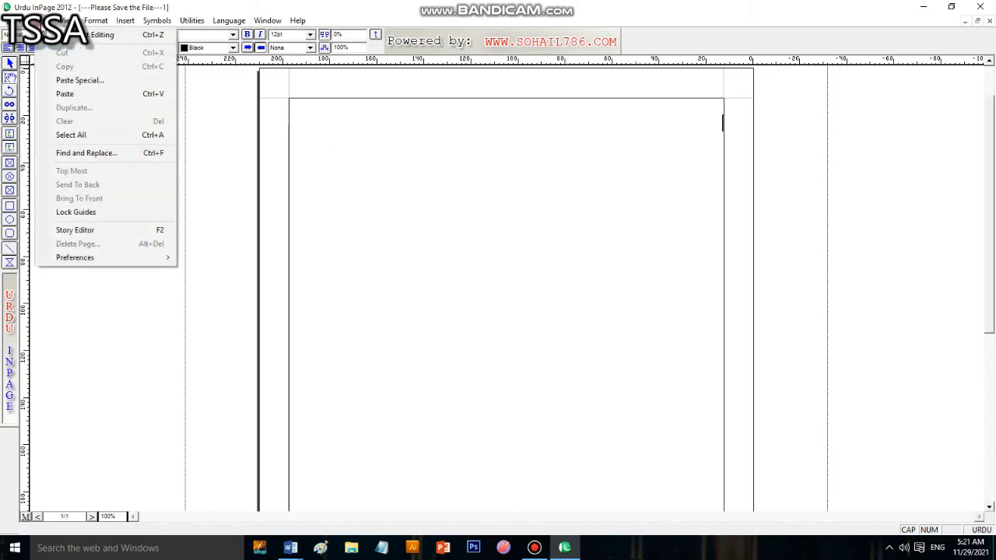
left_click(702, 130)
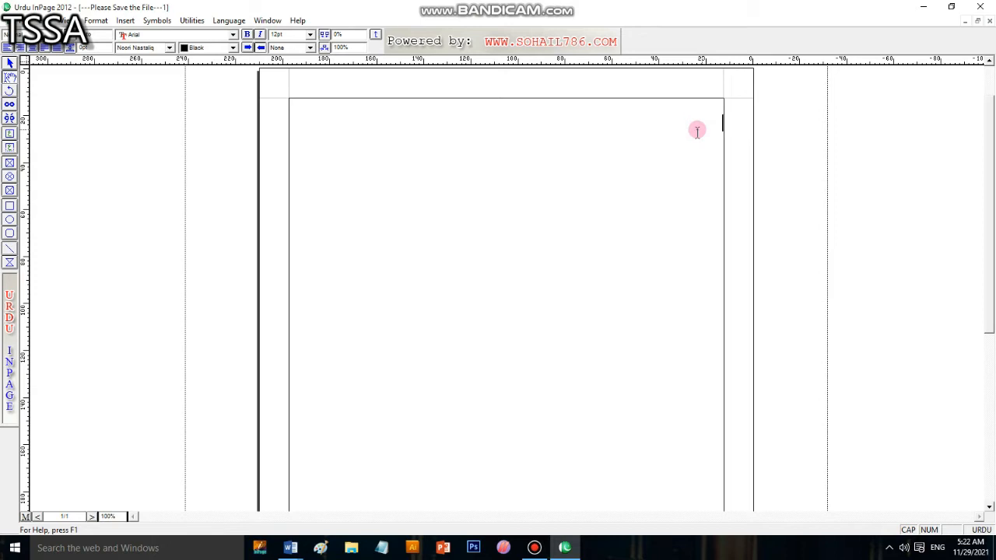
left_click(45, 21)
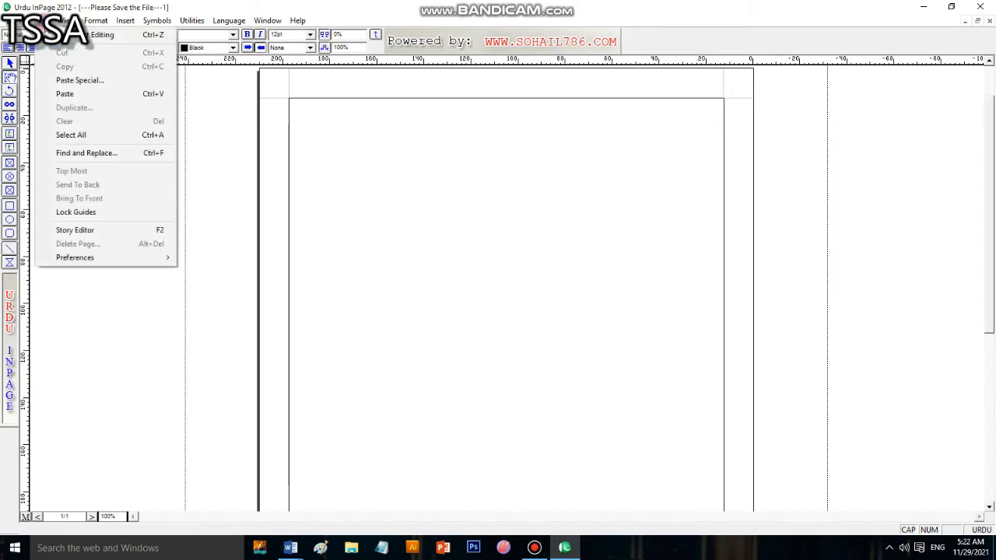
mouse_move(94, 261)
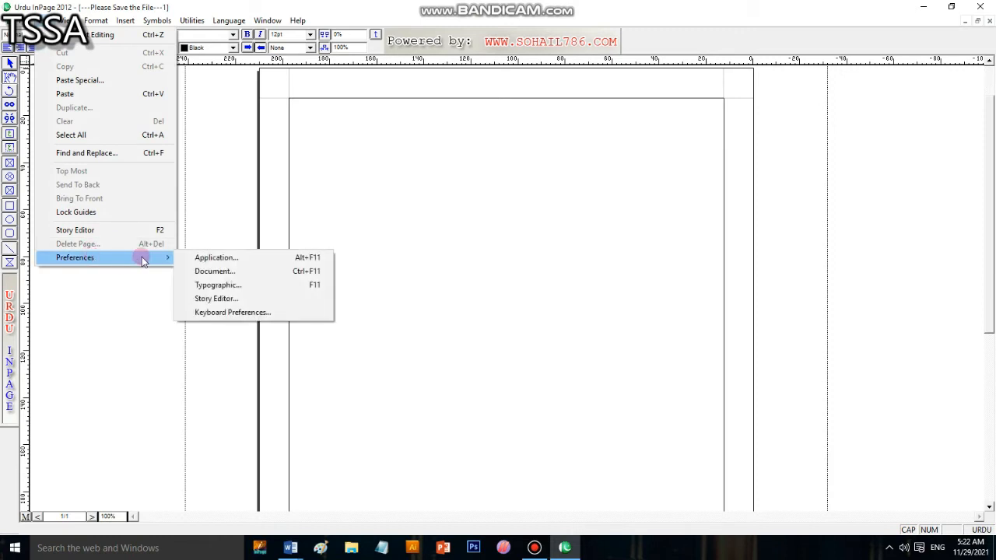
left_click(224, 313)
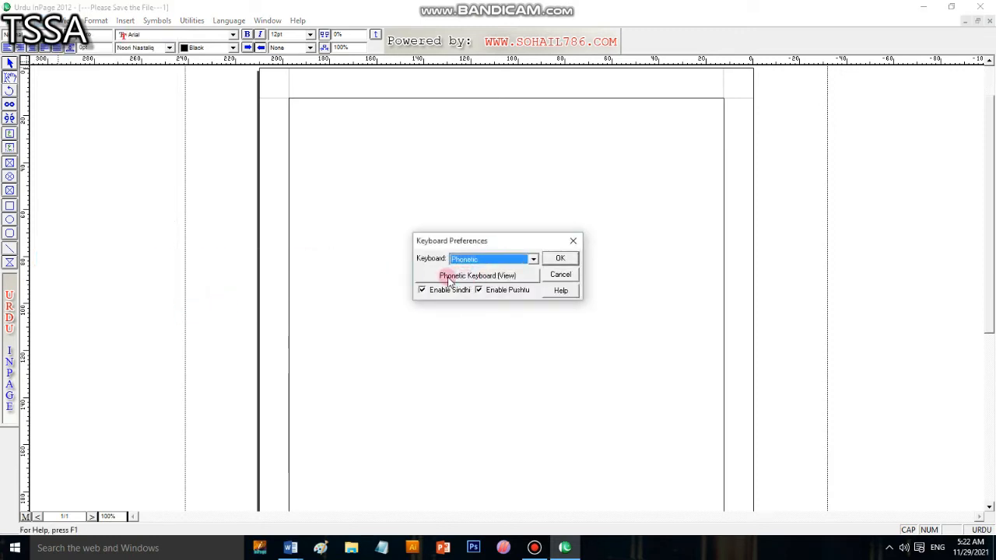
left_click(533, 261)
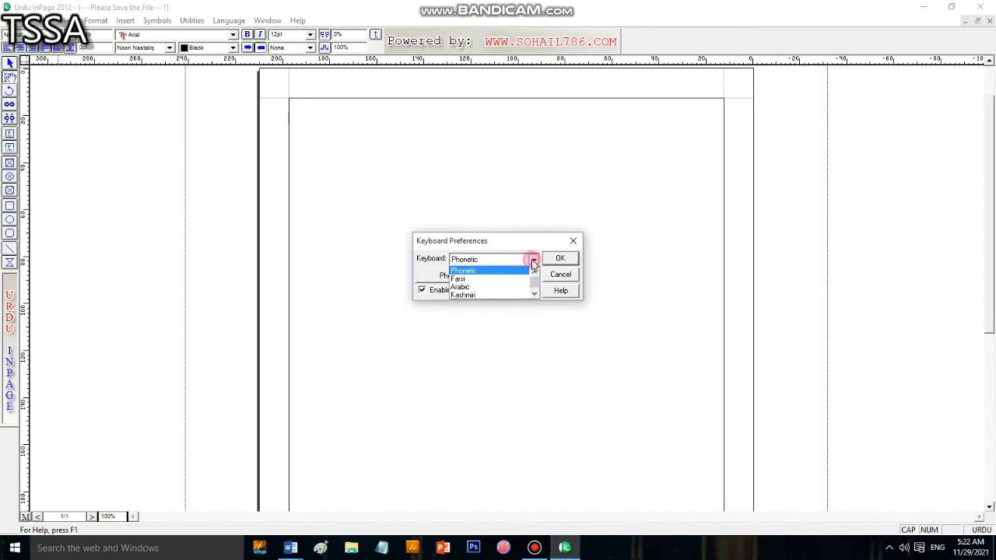
left_click(469, 264)
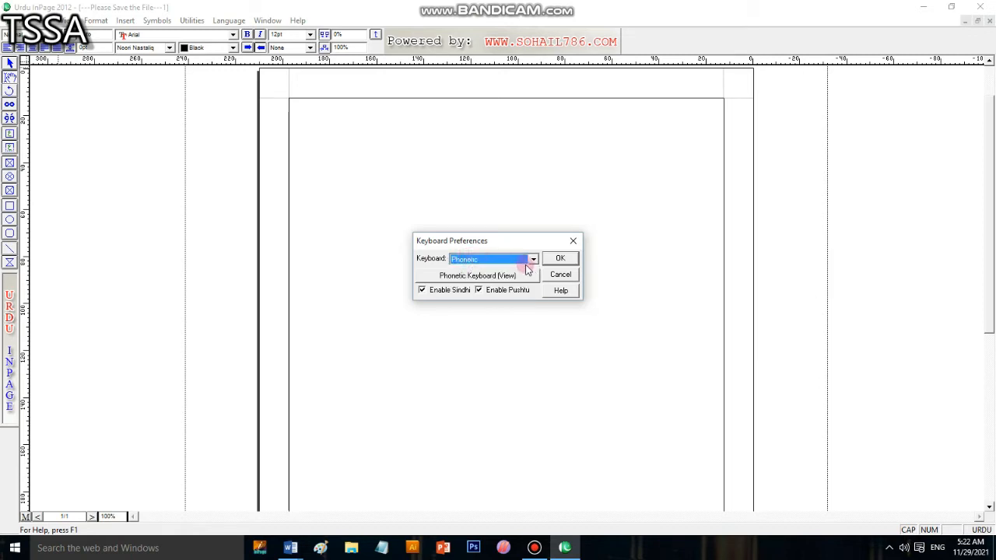
left_click(476, 277)
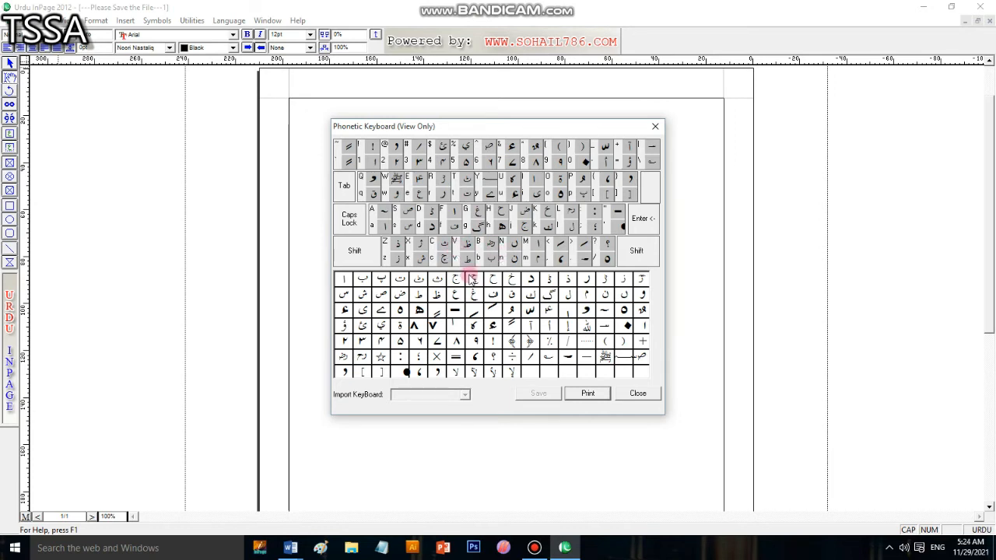
left_click(640, 393)
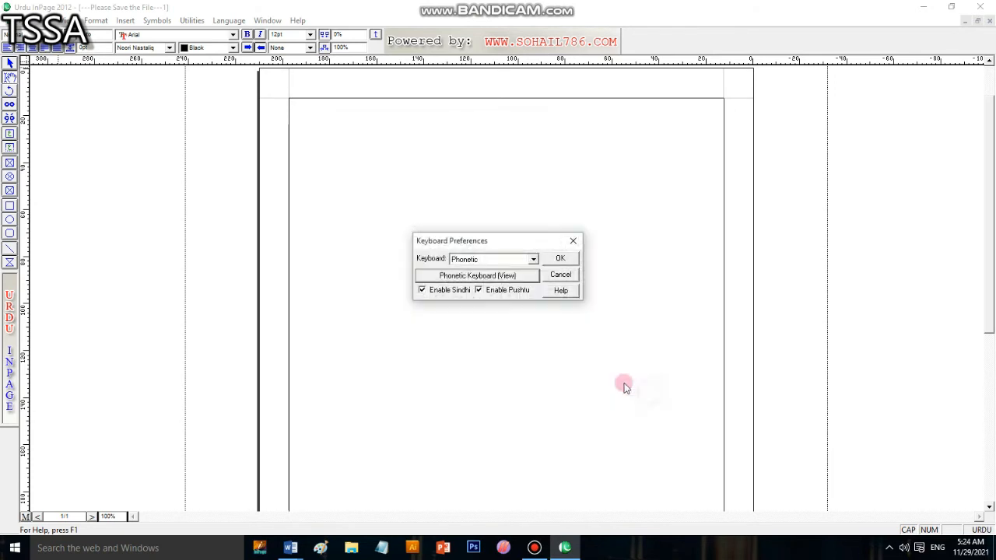
left_click(559, 274)
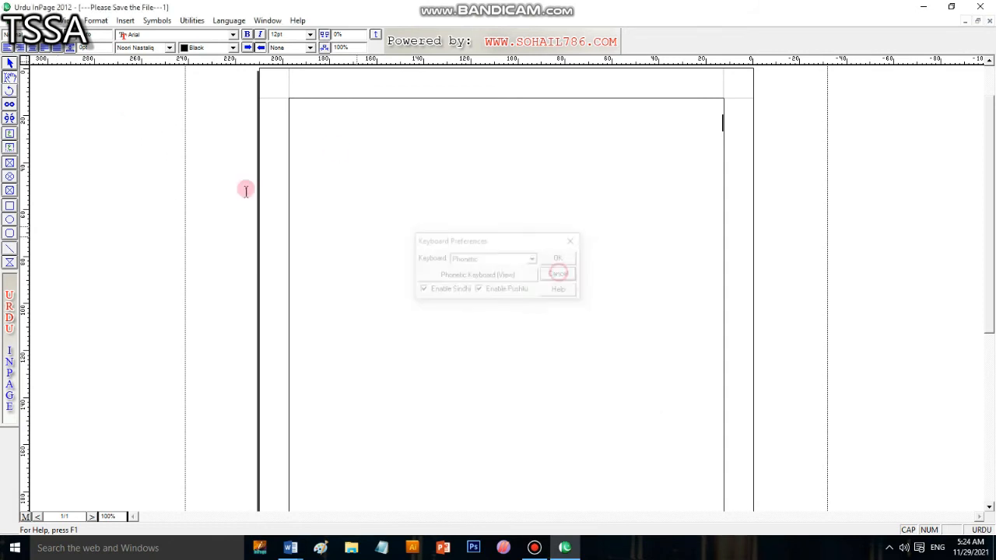
Reopen the keyboard preferences, view the Phonetic key map once more and close it
left_click(70, 20)
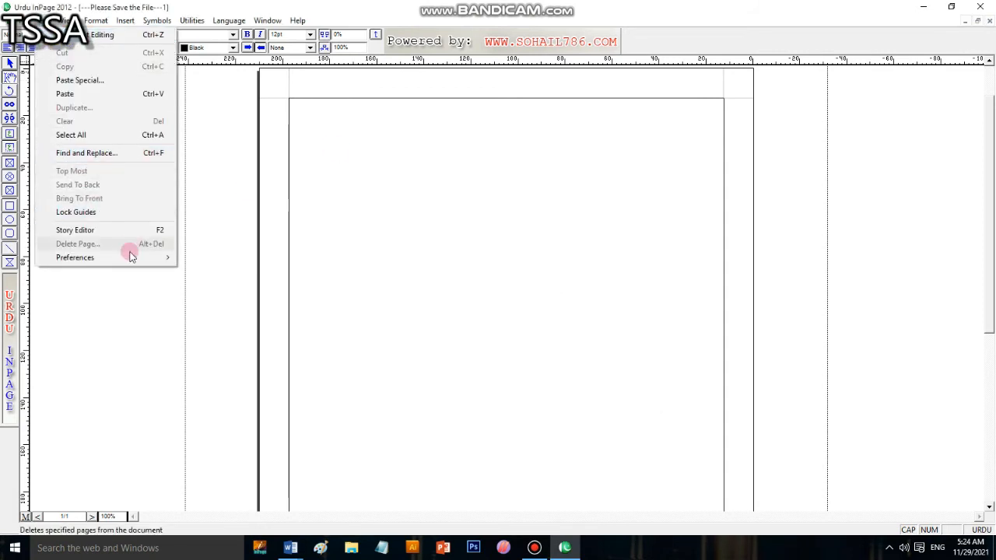
mouse_move(132, 257)
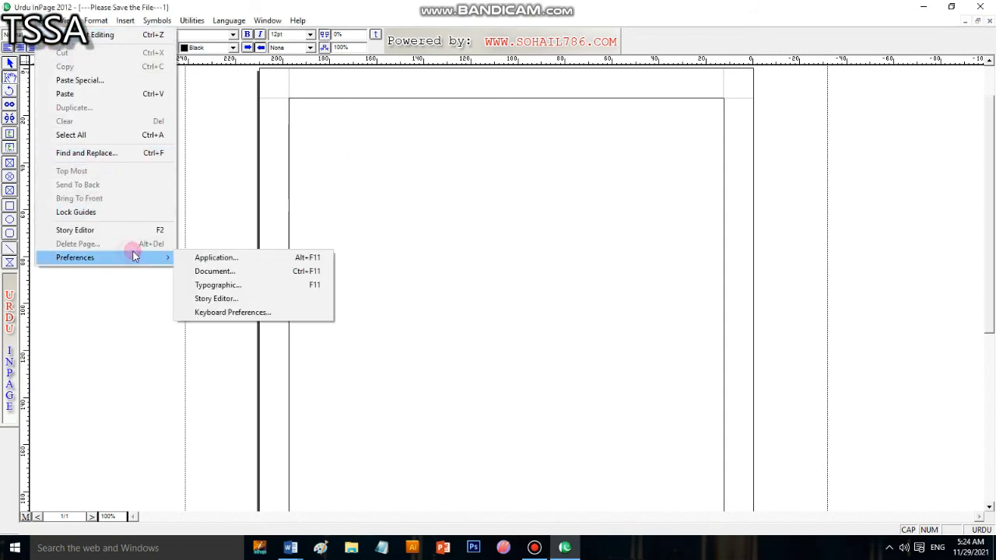
left_click(255, 312)
left_click(508, 276)
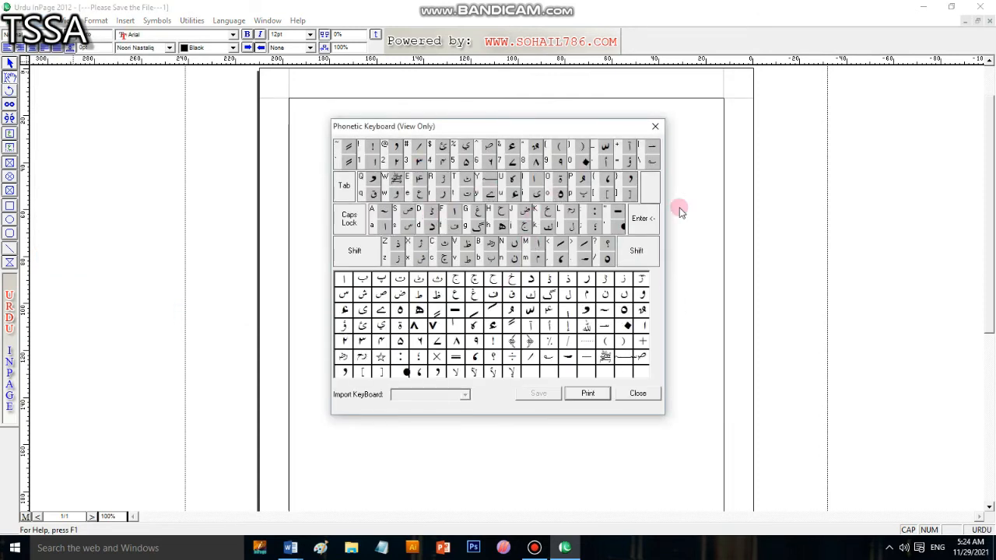
left_click(656, 126)
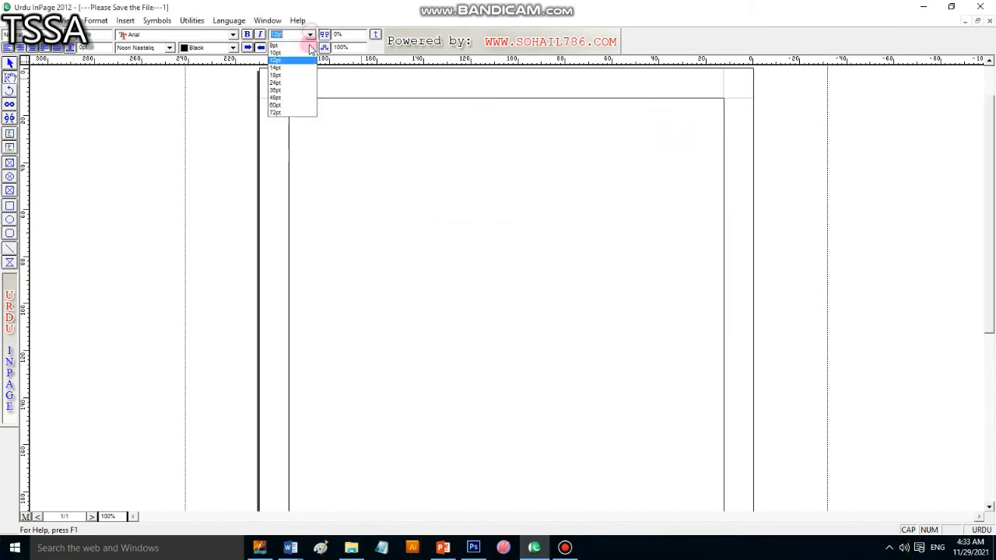
Set the font size to 36pt and complete the Urdu text line as دی سیون اسٹارز اکیڈمی, correcting the mistyped letter
left_click(284, 100)
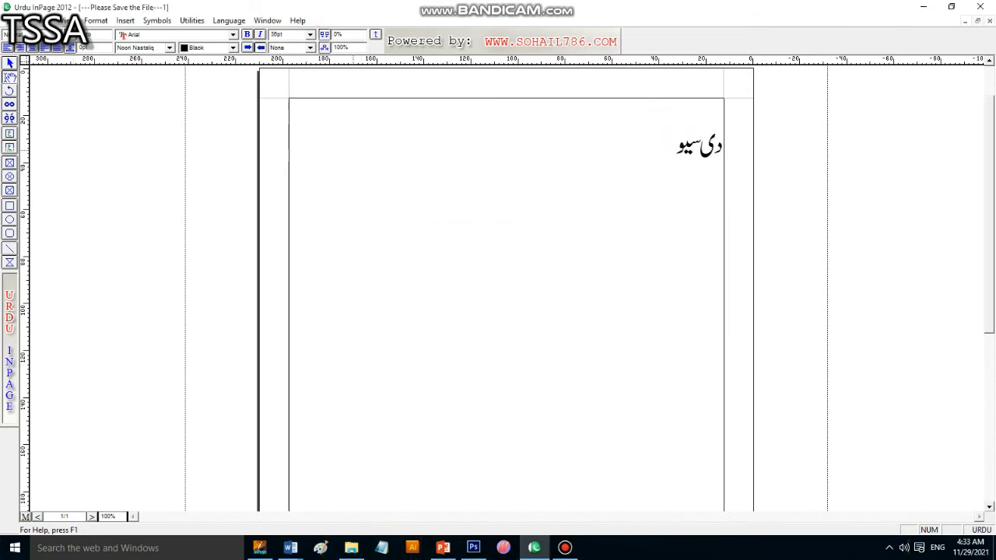
type("n a")
type("ص")
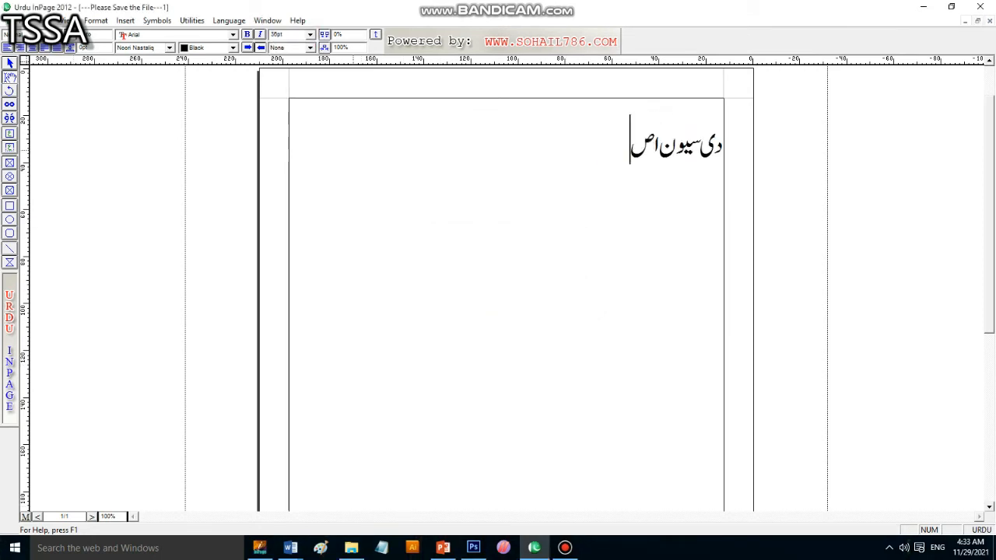
key("BackSpace")
type("س")
type("ٹارز")
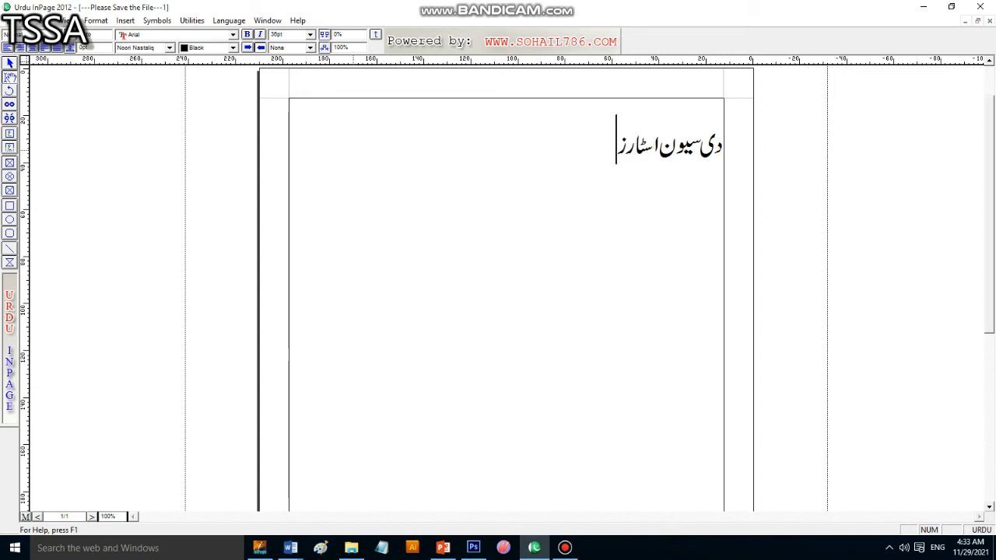
type("ا کیڈمی")
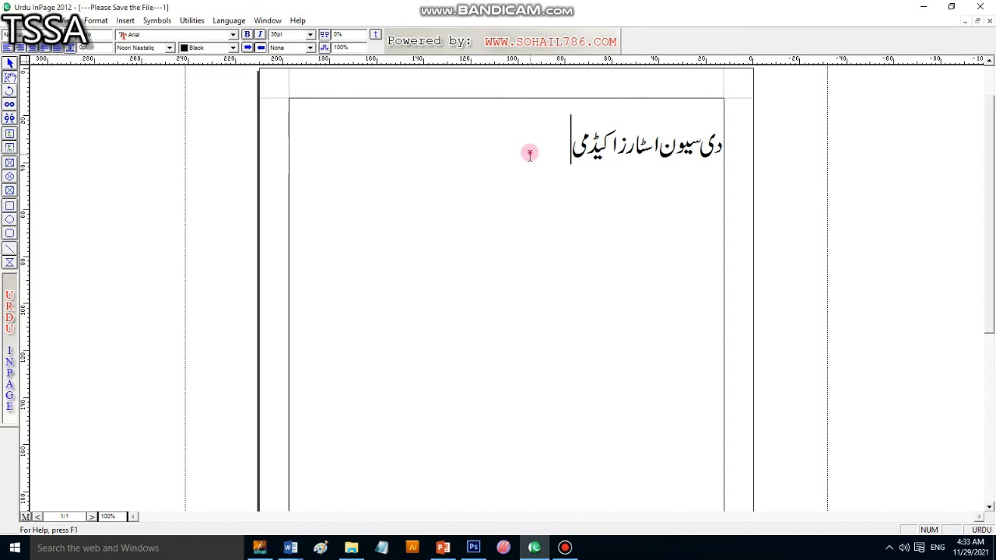
Select the whole Urdu text line and enlarge its font one point at a time to 55pt
left_click_drag(529, 151, 832, 147)
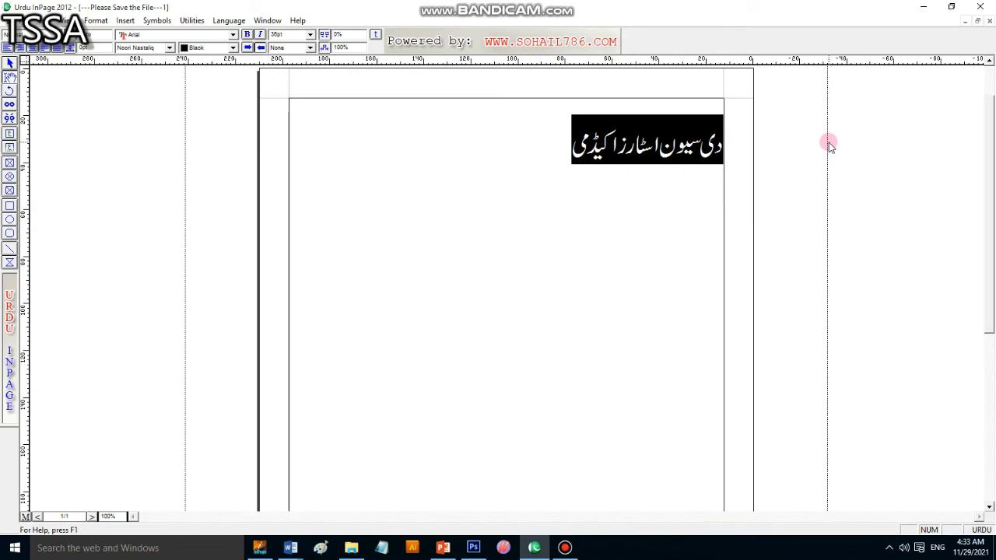
key("ctrl+]")
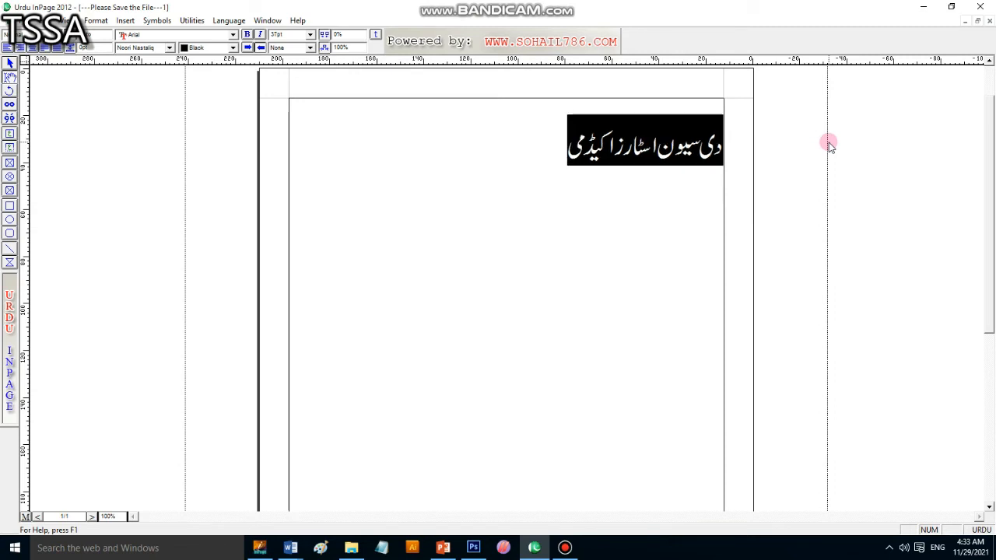
key("ctrl+]")
key("ctrl+]")
key("ctrl+]")
key("ctrl+]")
key("ctrl+]")
key("ctrl+]")
key("ctrl+]")
key("ctrl+]")
key("ctrl+]")
key("ctrl+]")
key("ctrl+]")
key("ctrl+]")
key("ctrl+]")
key("ctrl+]")
key("ctrl+]")
key("ctrl+]")
key("ctrl+]")
key("ctrl+]")
key("ctrl+]")
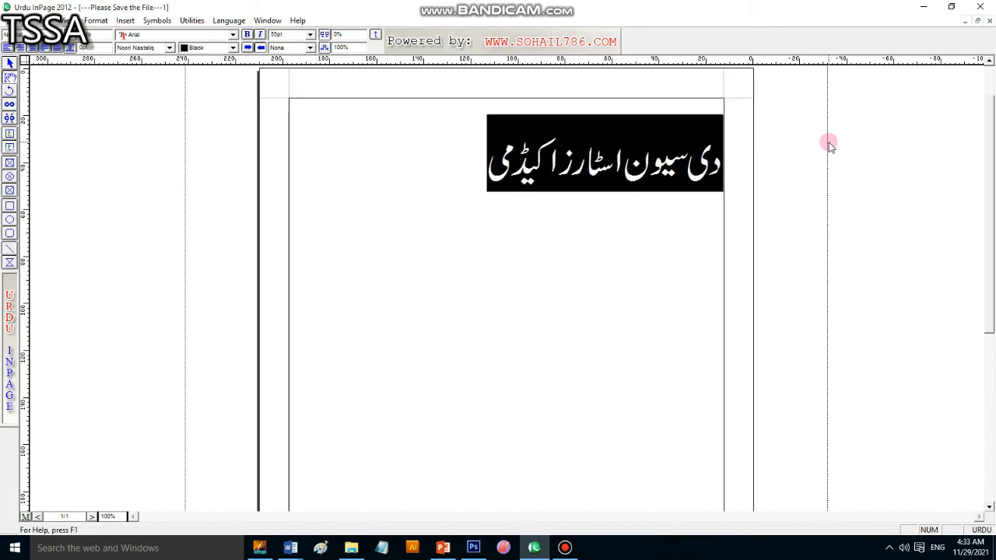
Reduce the selected text line's font size point by point to 43pt
key("ctrl+[")
key("ctrl+[")
key("ctrl+[")
key("ctrl+[")
key("ctrl+[")
key("ctrl+[")
key("ctrl+[")
key("ctrl+[")
key("ctrl+[")
key("ctrl+[")
key("ctrl+[")
key("ctrl+[")
key("ctrl+[")
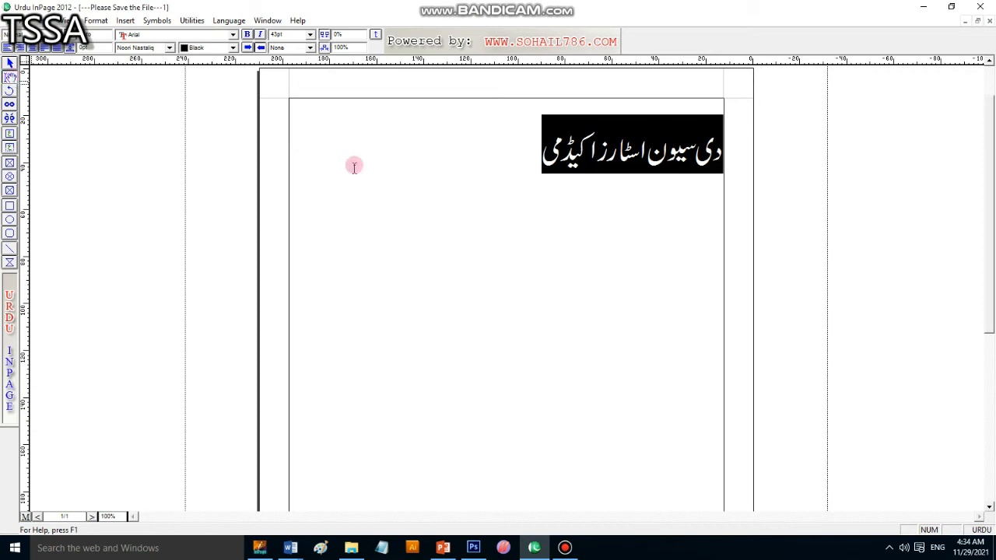
Reselect the Urdu text line, try the different paragraph alignments on it and leave it centred
left_click(474, 174)
left_click_drag(522, 154, 765, 164)
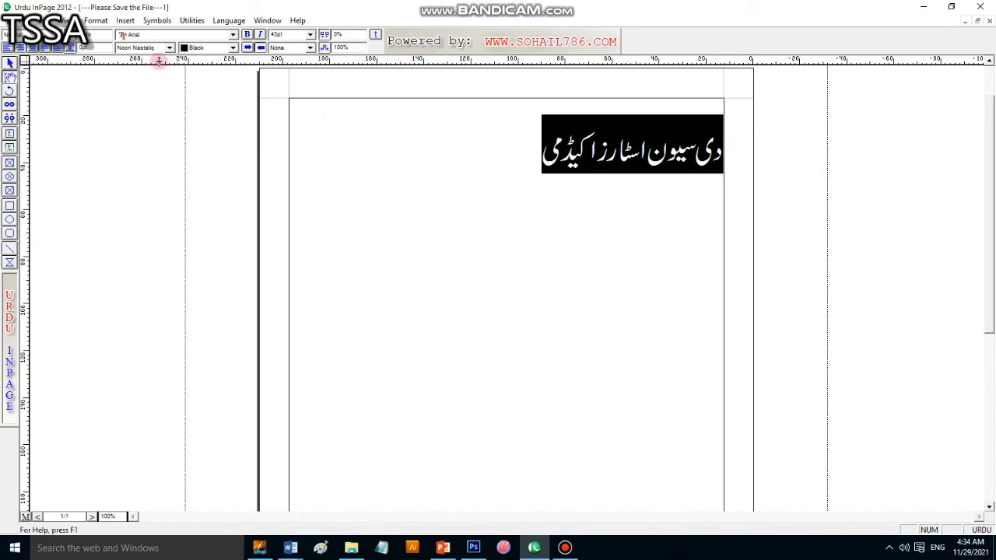
left_click(32, 47)
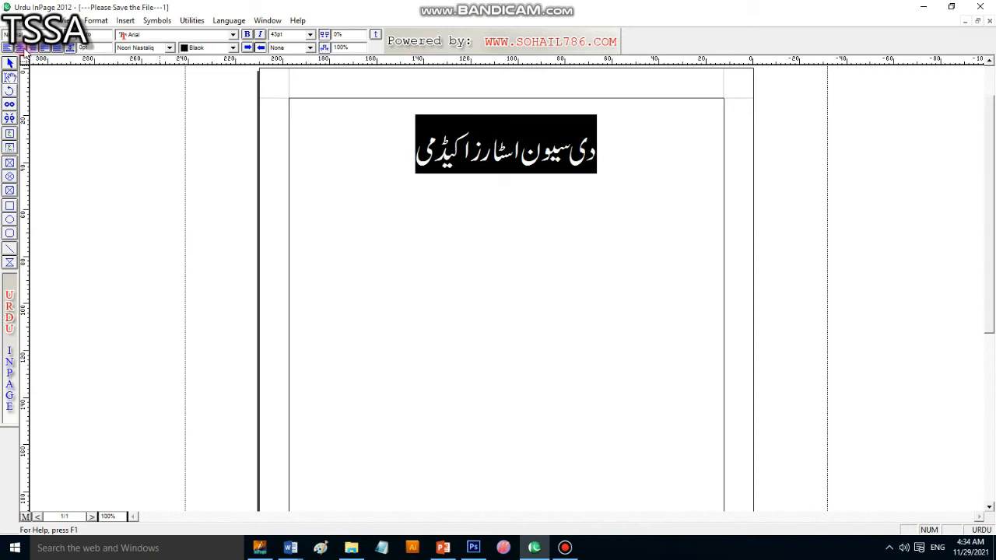
left_click(20, 48)
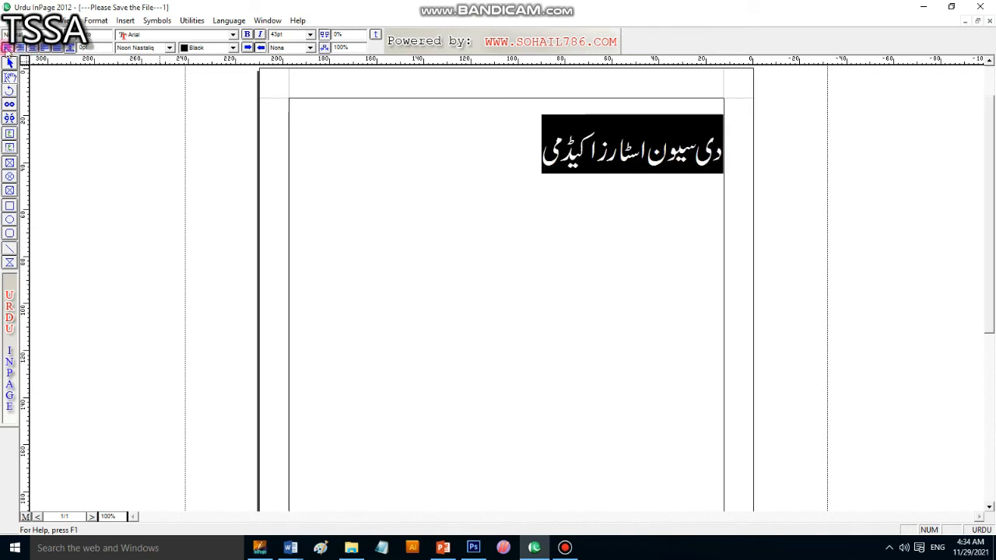
left_click(44, 48)
left_click(31, 47)
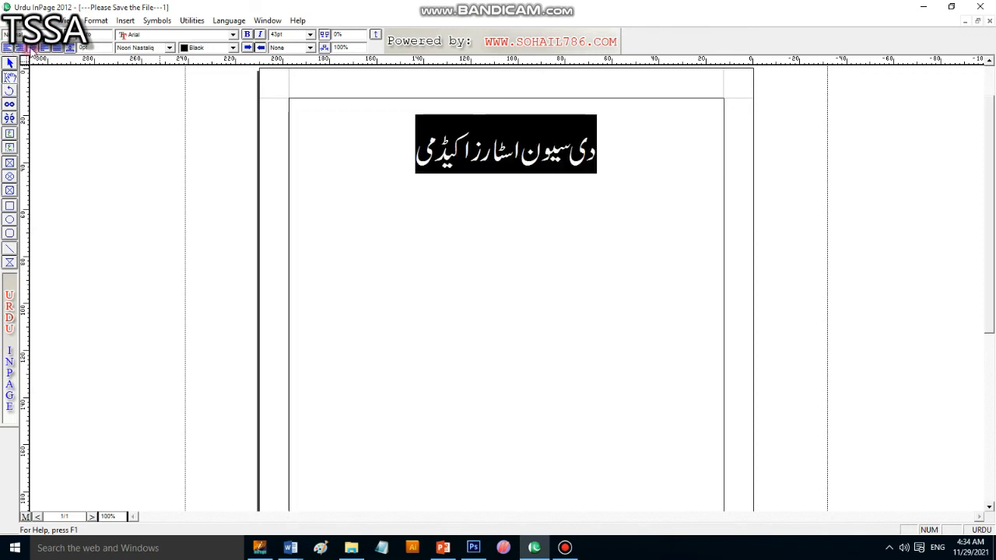
Copy the centred Urdu text line and paste the copy on a new line below it
left_click(430, 165)
left_click_drag(393, 157, 647, 142)
left_click_drag(605, 149, 421, 172)
key("ctrl+c")
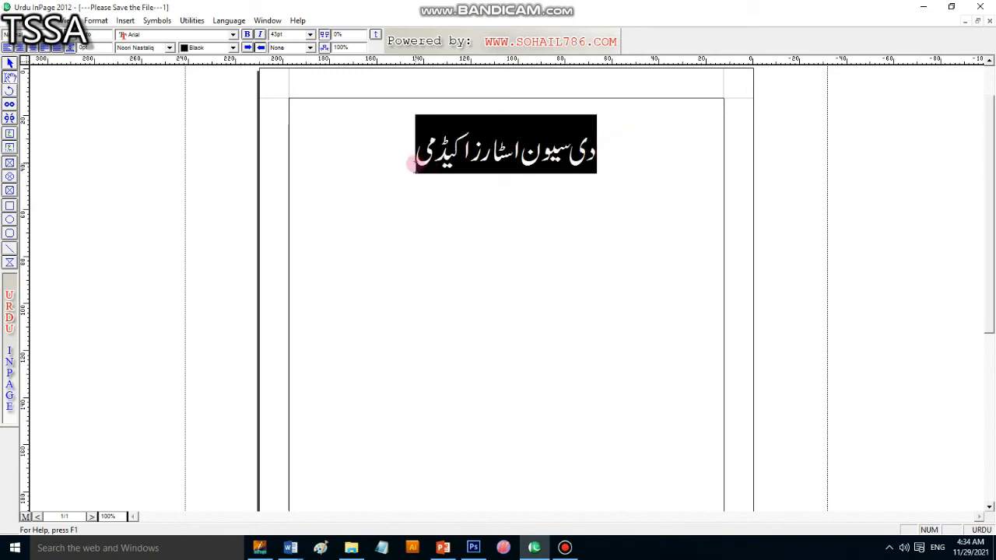
left_click(411, 164)
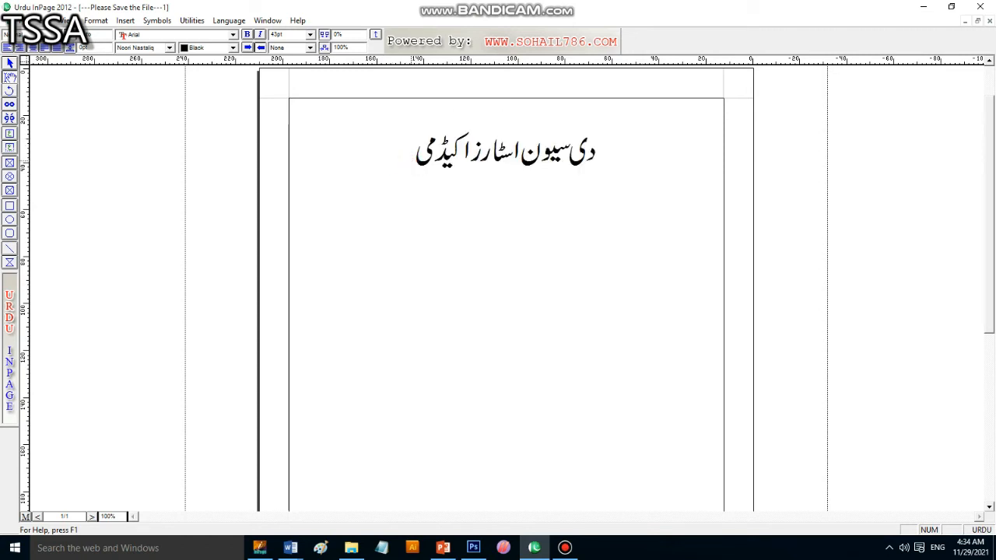
key("Return")
key("ctrl+v")
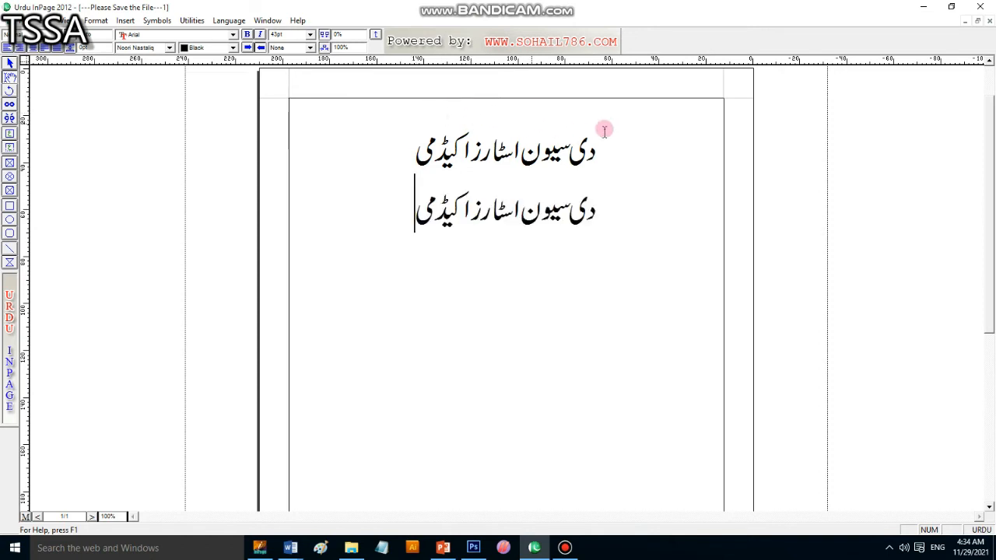
Copy both Urdu text lines together and paste them on a new line below to make four lines
left_click_drag(609, 147, 386, 205)
key("ctrl+c")
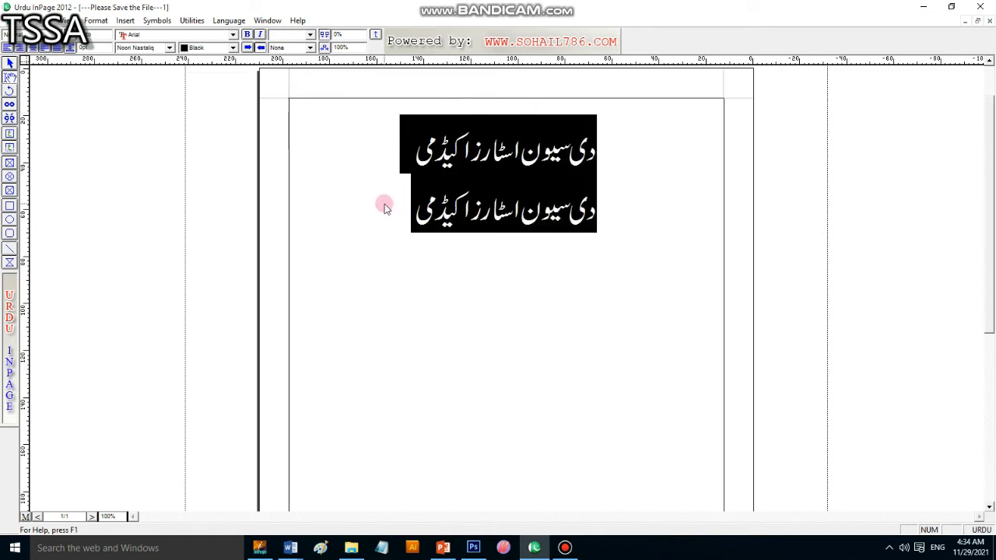
left_click(407, 213)
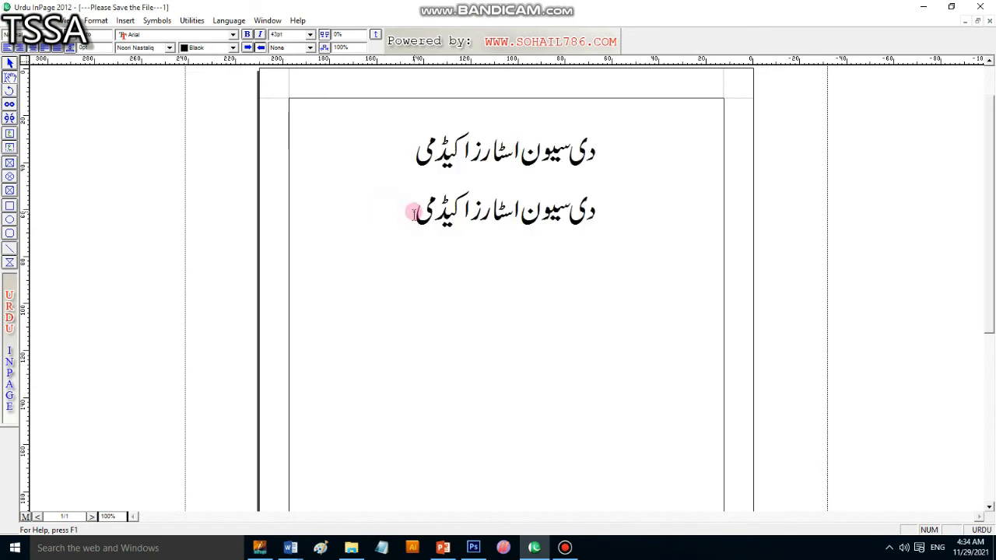
key("Return")
key("ctrl+v")
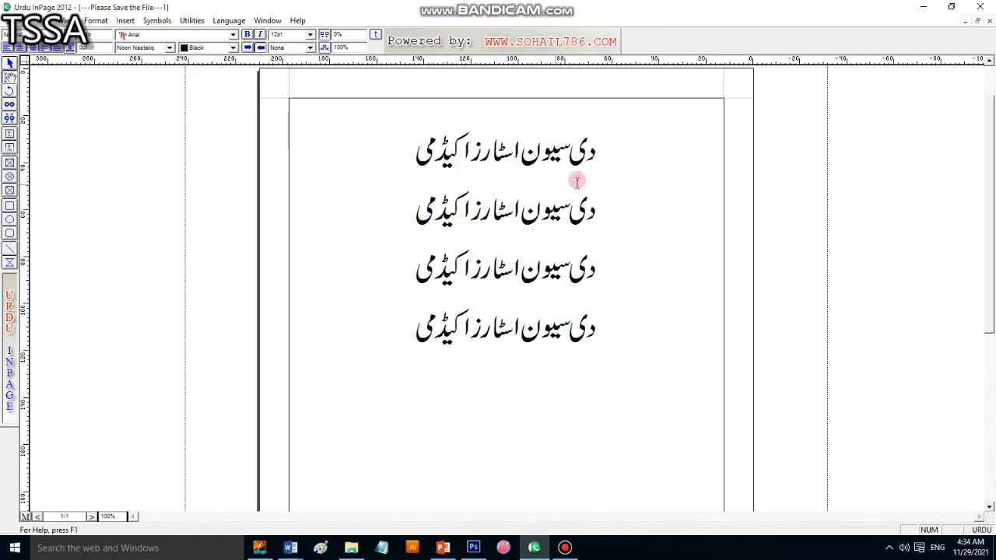
Select all four text lines, try the other paragraph alignments and return the lines to centred
left_click_drag(598, 152, 388, 325)
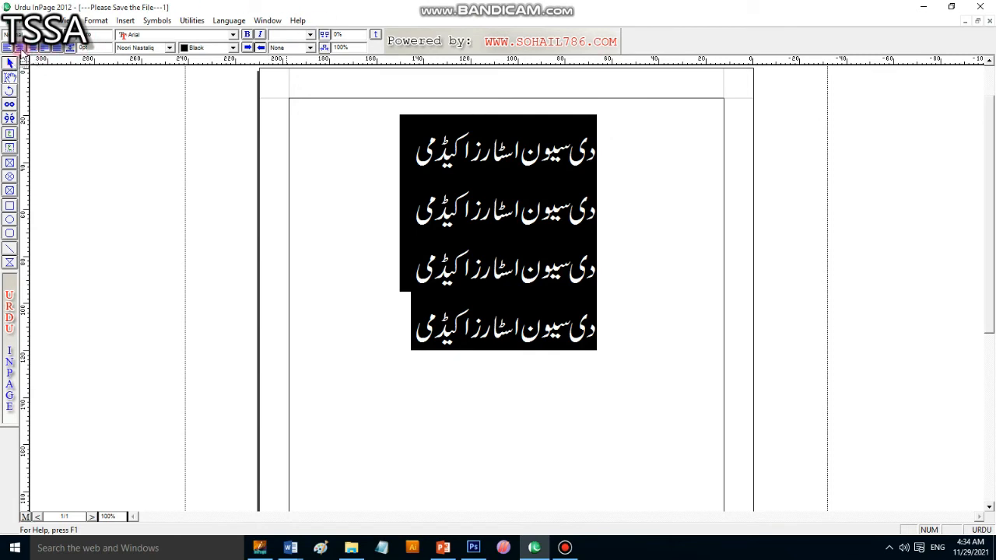
left_click(19, 49)
left_click(8, 49)
left_click(33, 48)
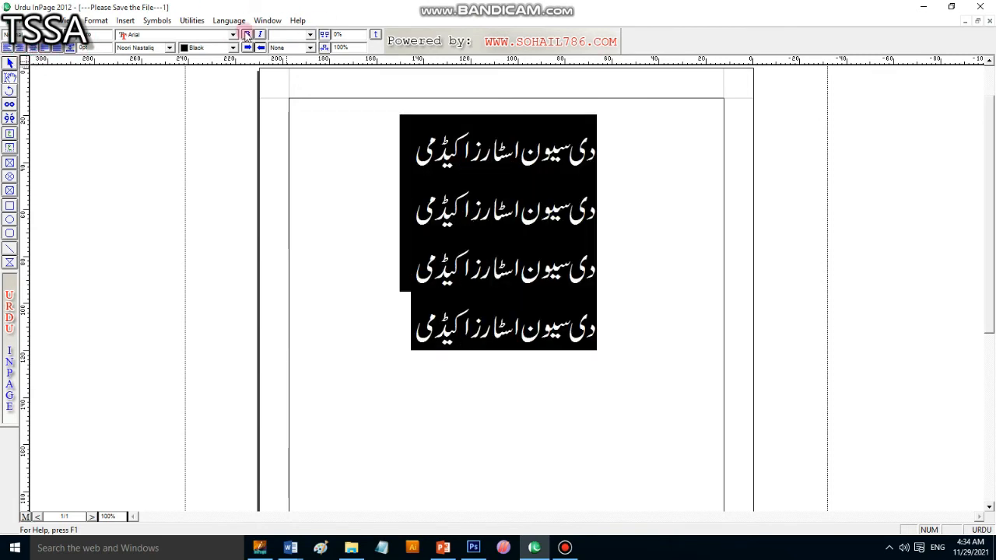
Set the character spacing of the four selected text lines to 40%
left_click_drag(357, 36, 309, 36)
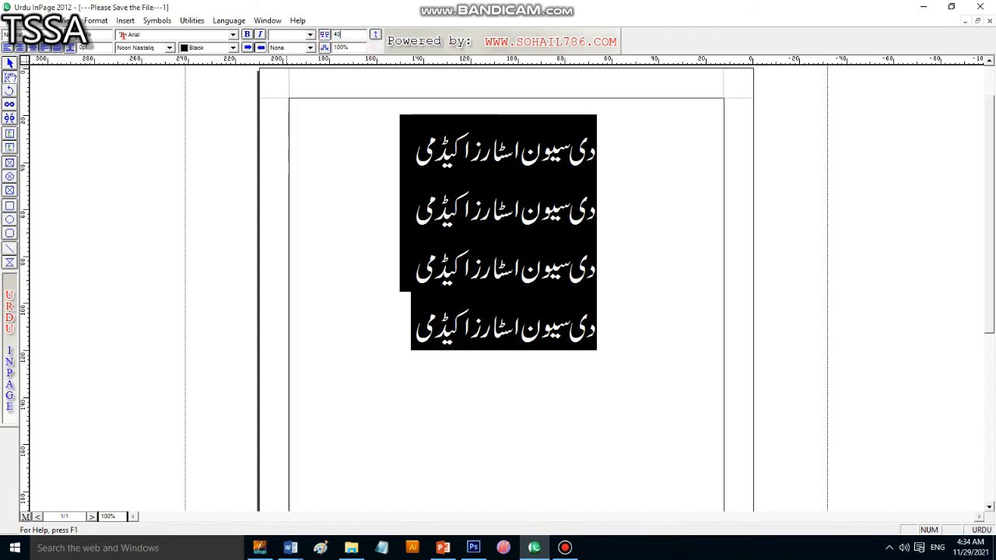
key("Return")
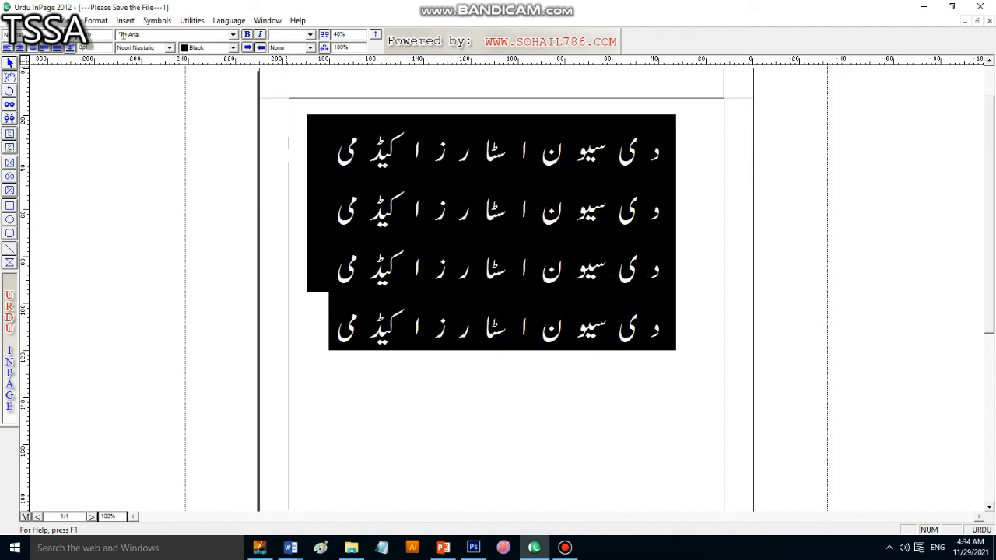
left_click_drag(656, 150, 288, 319)
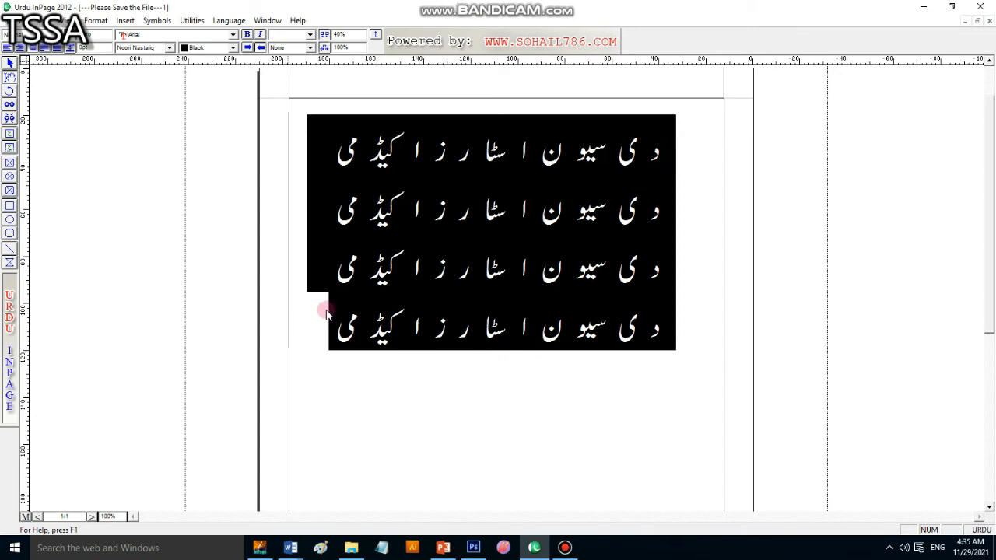
left_click(451, 274)
left_click_drag(660, 172, 319, 345)
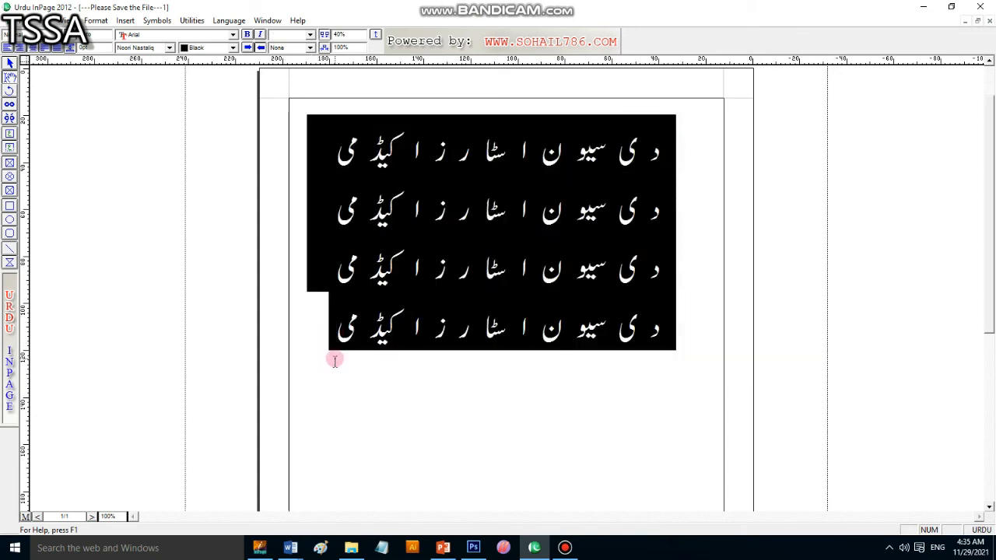
left_click(515, 264)
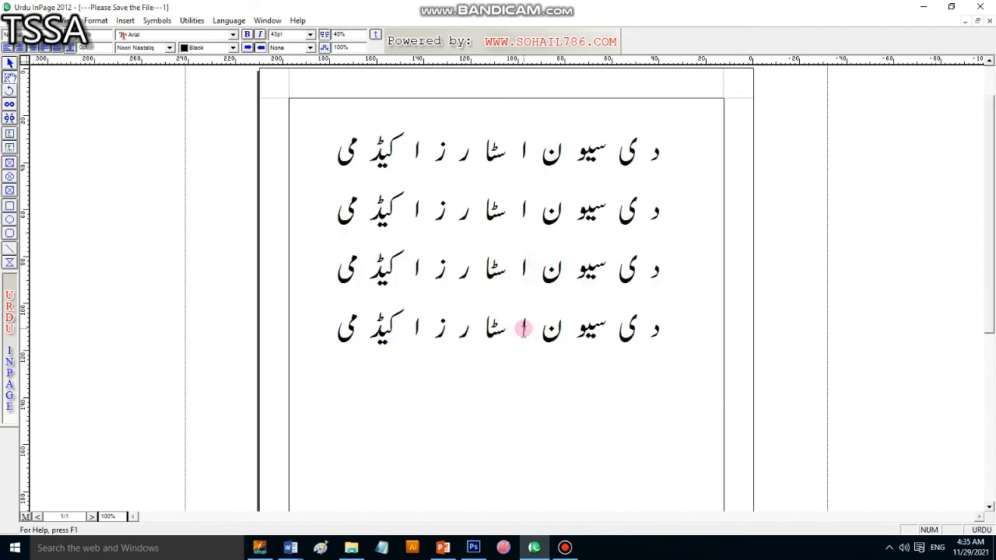
Select all the text and set its character spacing to 0%
left_click_drag(524, 330, 538, 349)
key("ctrl+a")
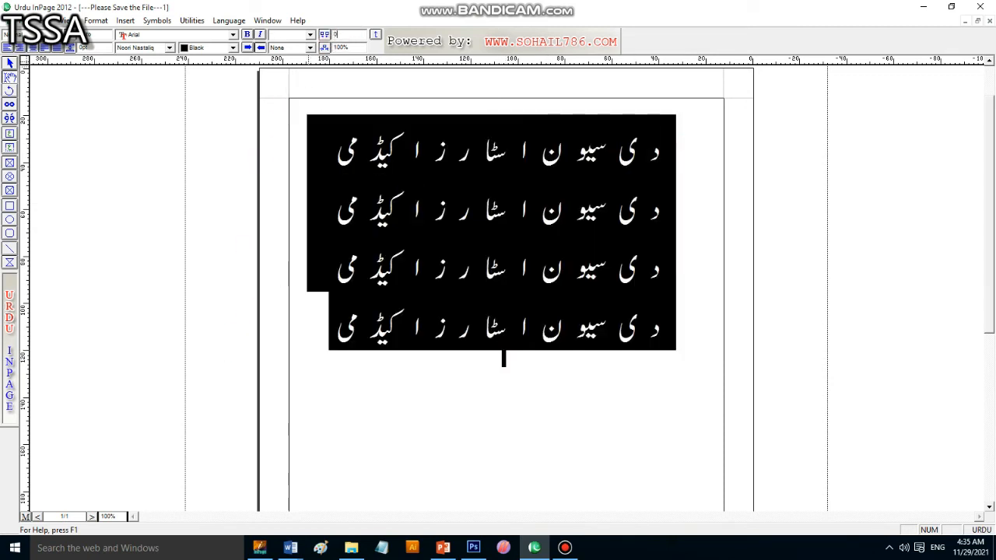
key("Return")
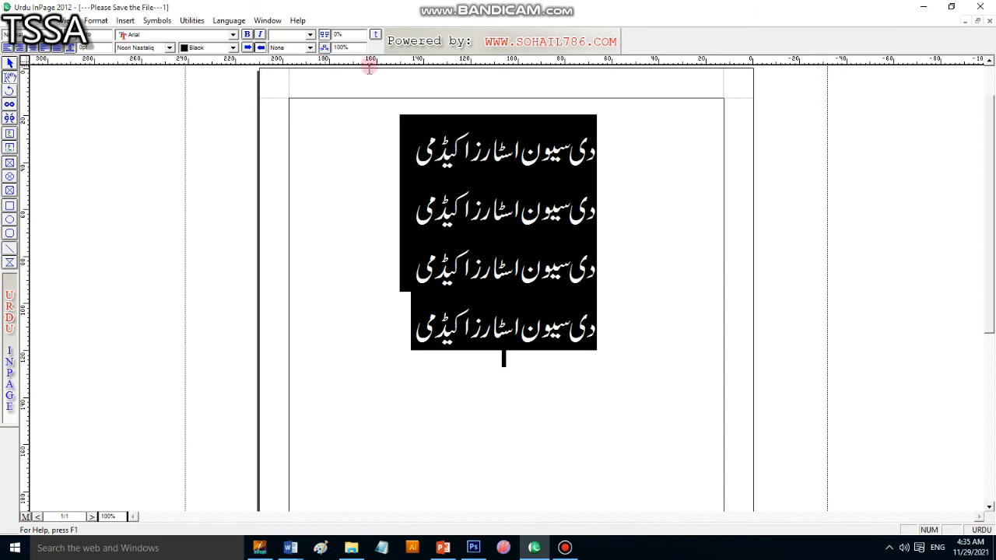
Try a character width of 50% on all the selected text and restore it to 100%
left_click_drag(363, 47, 237, 57)
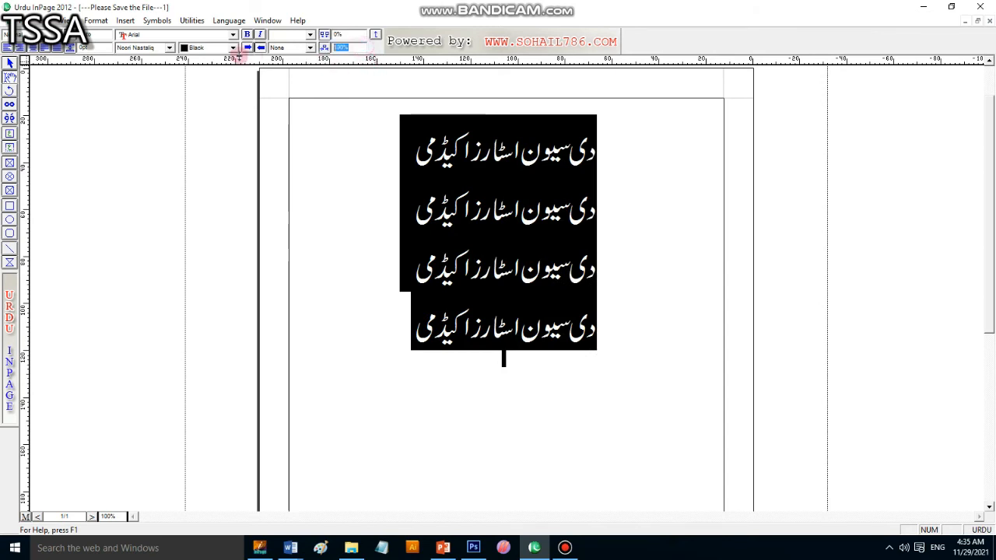
type("50")
key("Return")
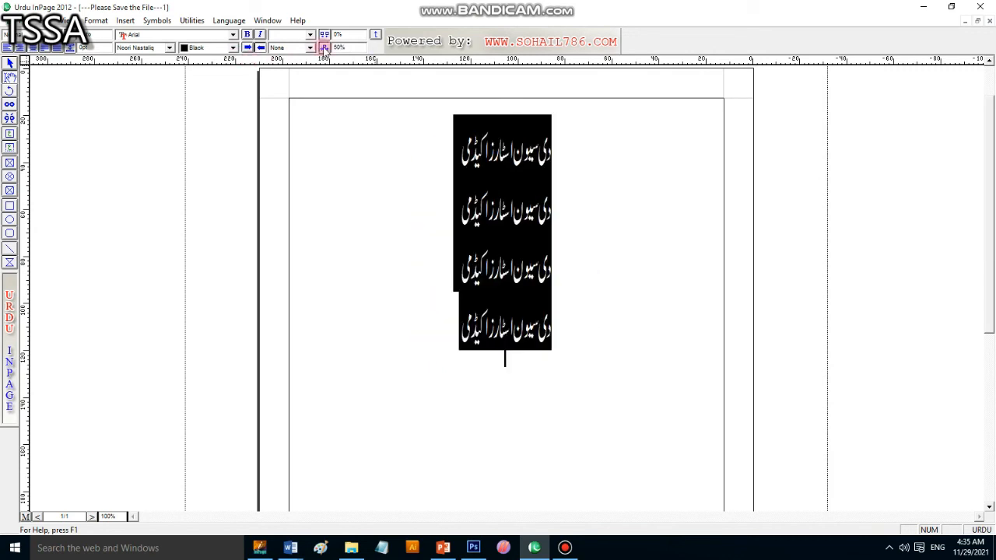
left_click_drag(356, 48, 276, 56)
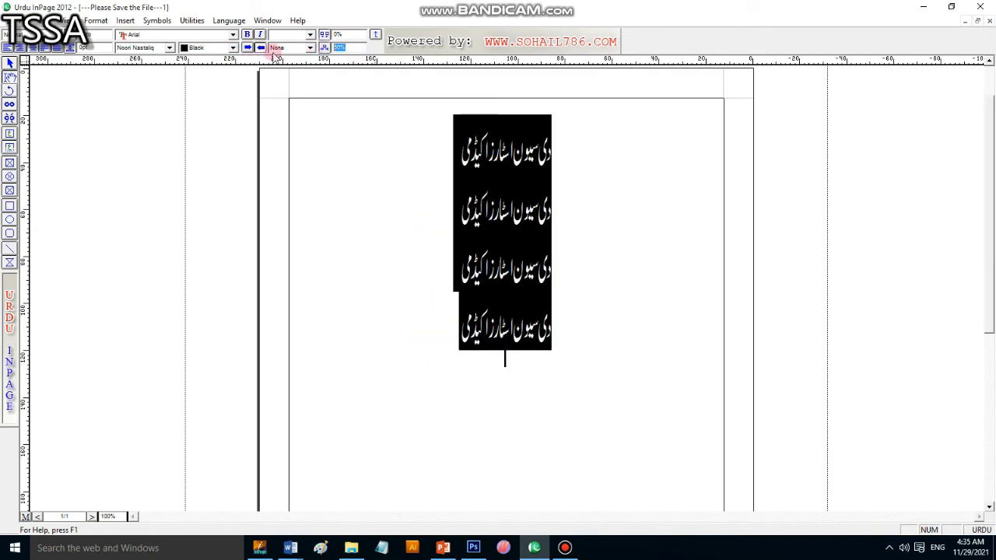
type("100")
key("Return")
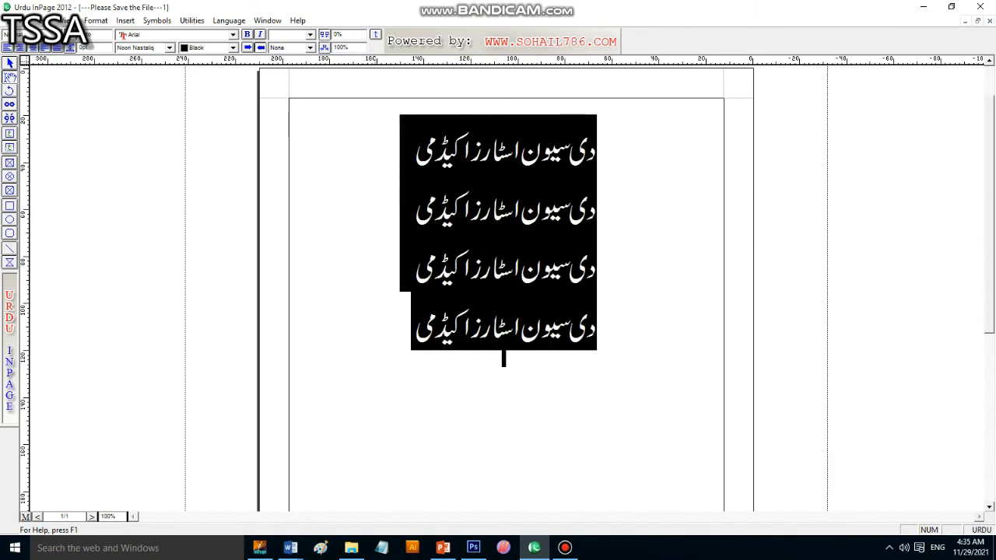
Try font sizes 18pt and 36pt on all the selected text and enlarge it step by step to 52pt
left_click(310, 35)
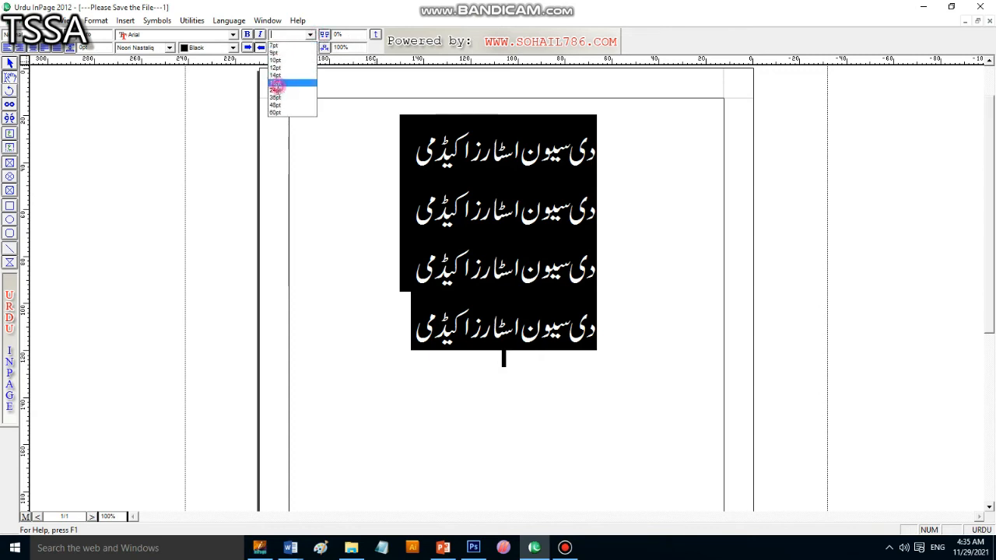
left_click(277, 88)
left_click(309, 35)
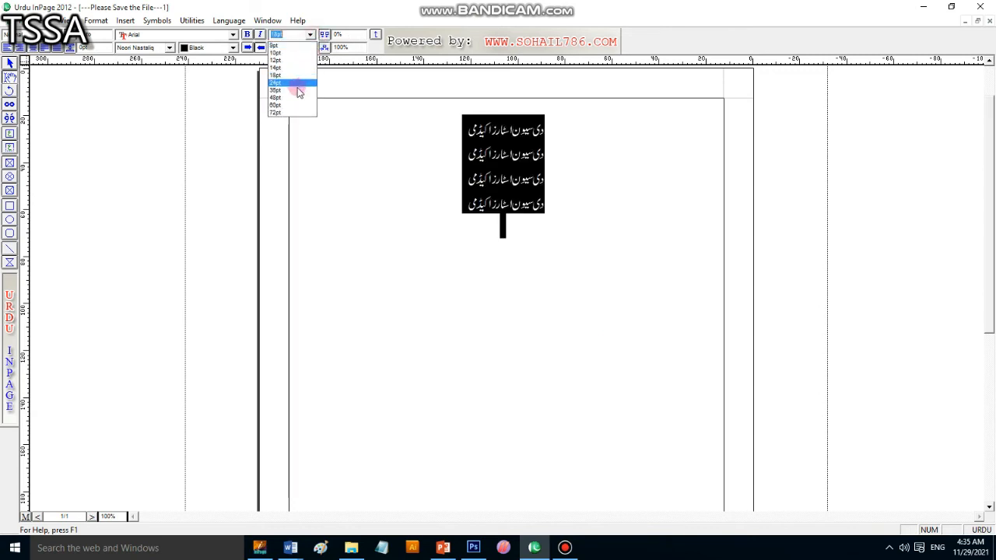
left_click(297, 95)
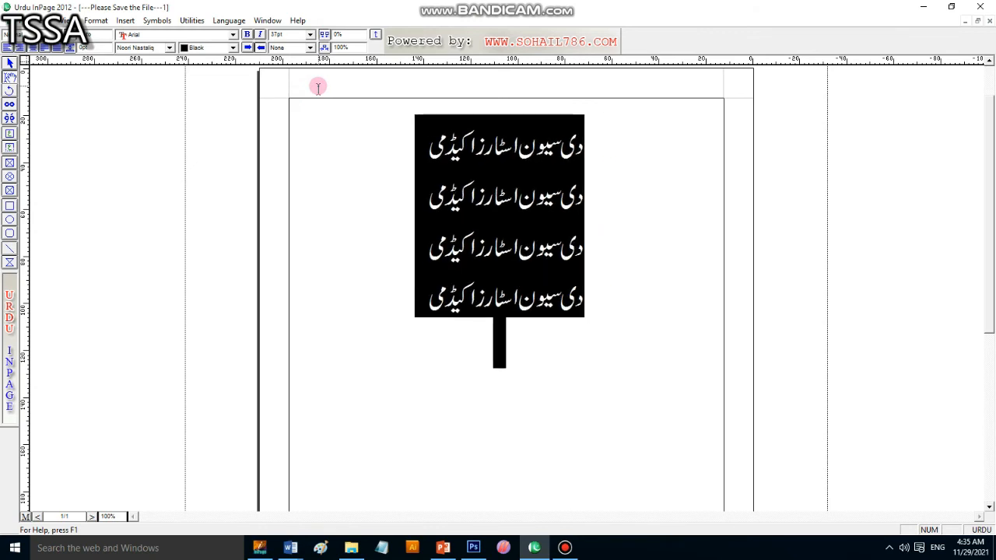
left_click(318, 88)
key("ctrl+shift+period")
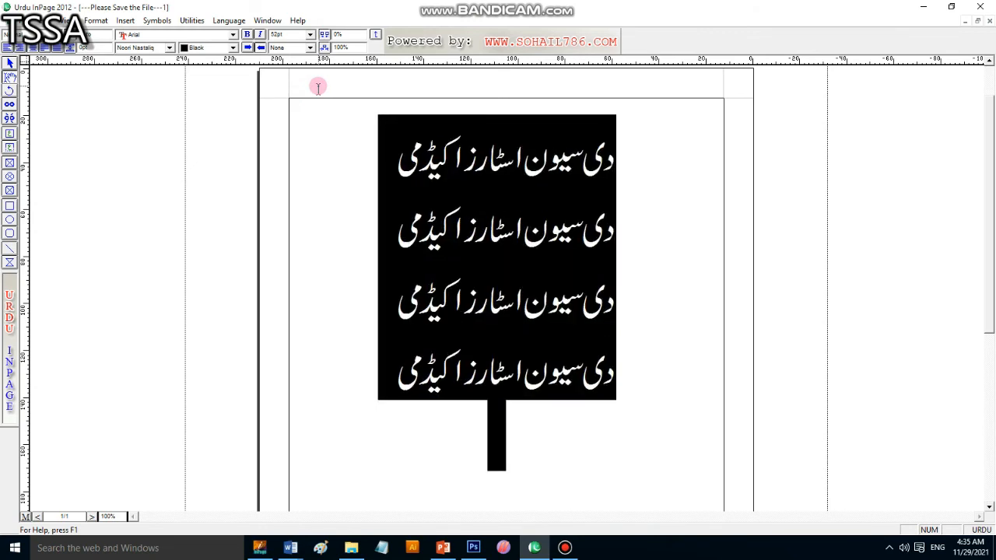
Apply the Single underline style to all the selected text and deselect it
left_click(309, 48)
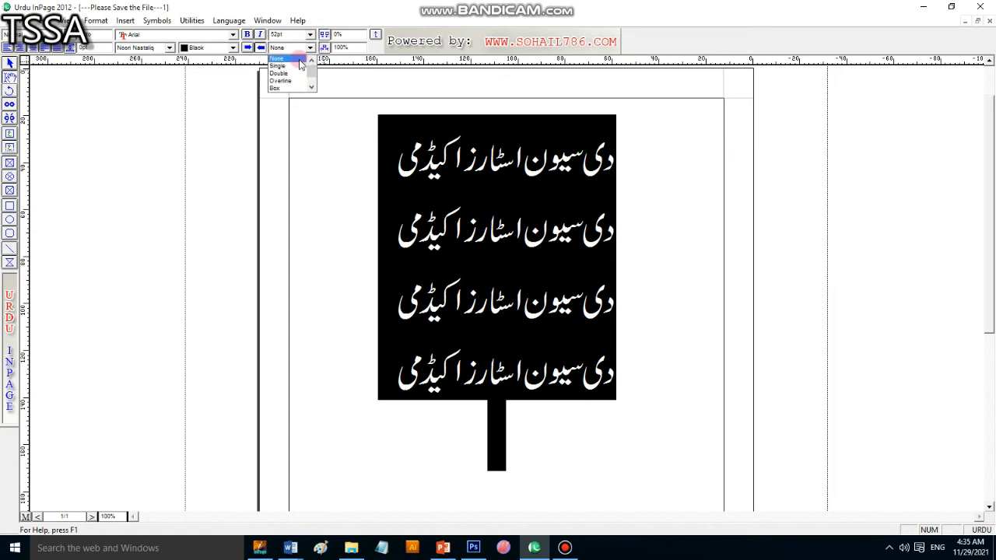
left_click(290, 66)
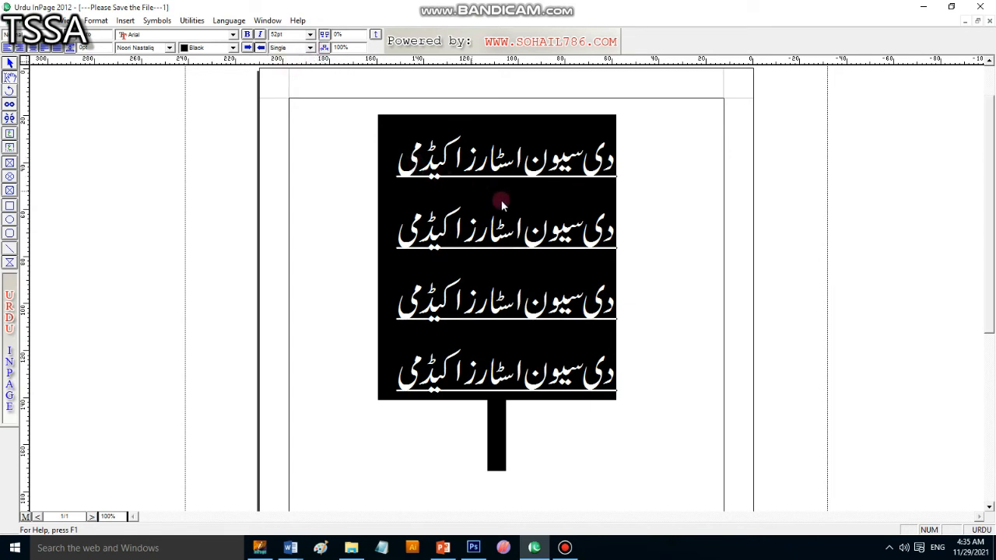
left_click(548, 197)
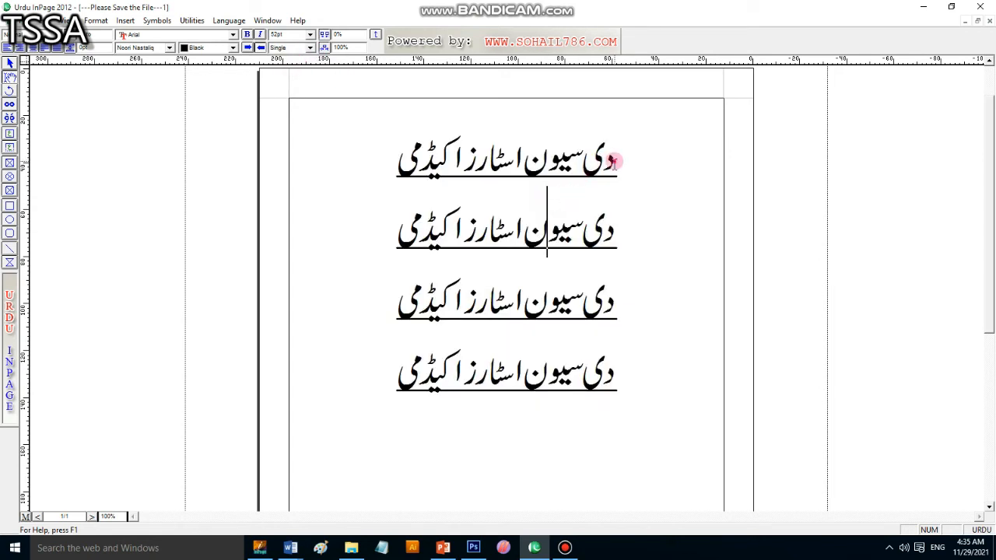
left_click(612, 159)
left_click_drag(456, 163, 419, 177)
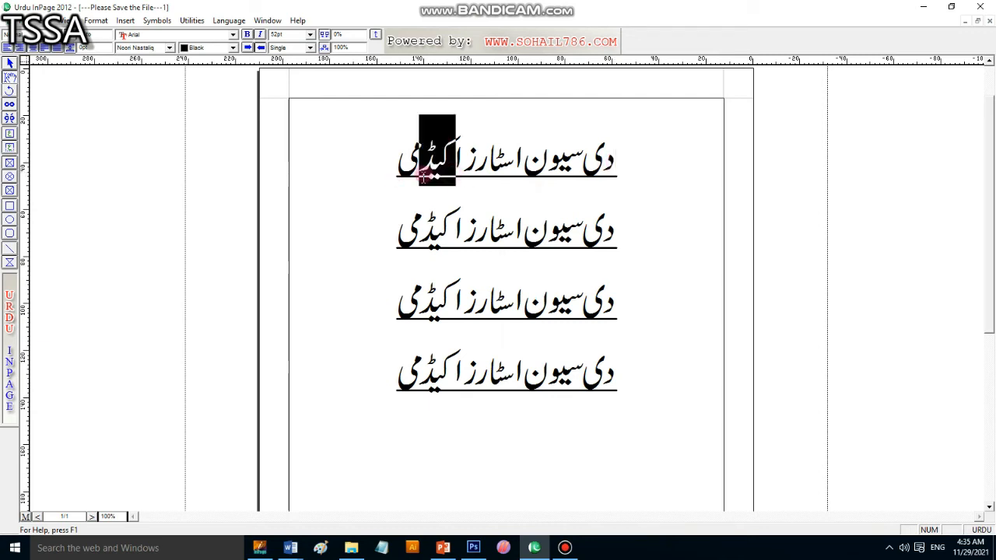
left_click(457, 174)
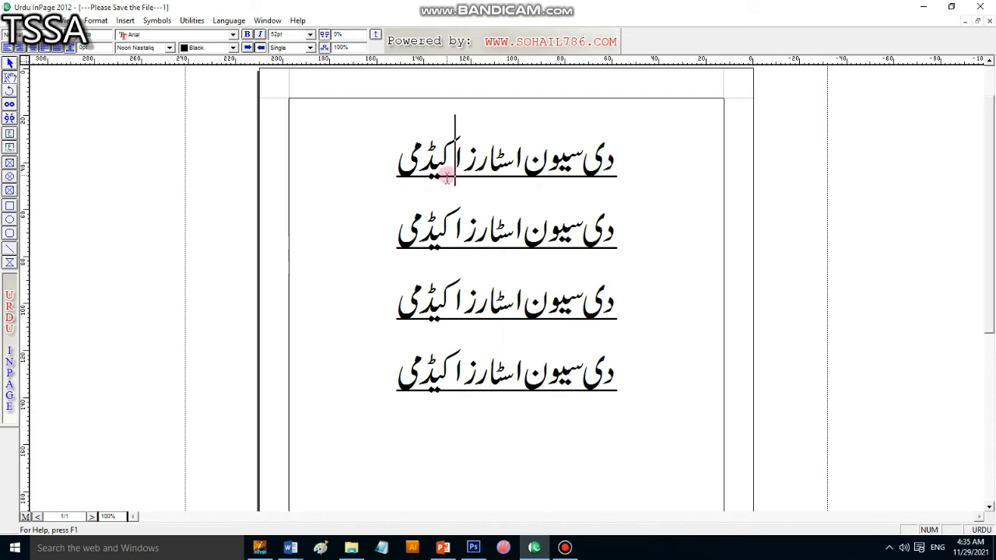
Select all the text and try the Double, Box and Pattern line styles on it in turn
key("ctrl+a")
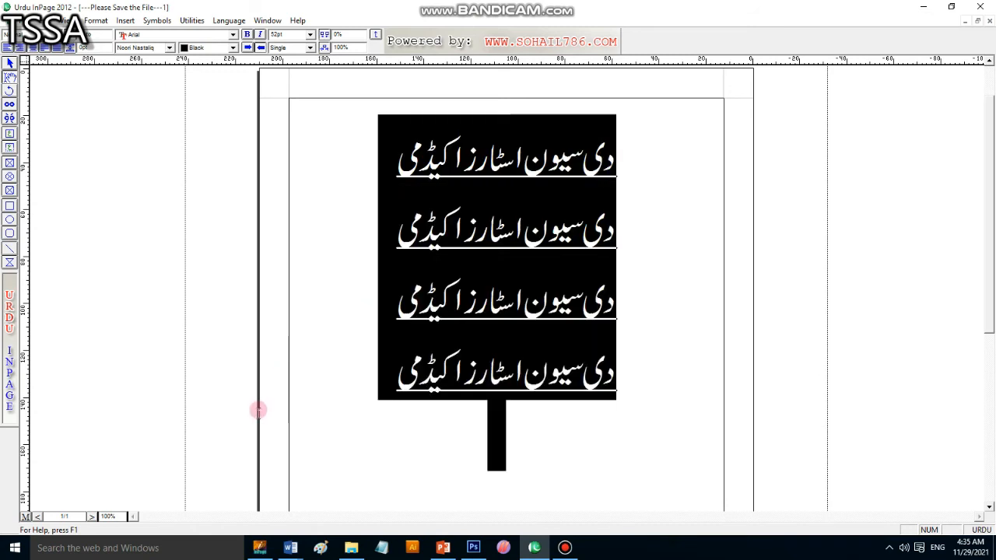
left_click(309, 47)
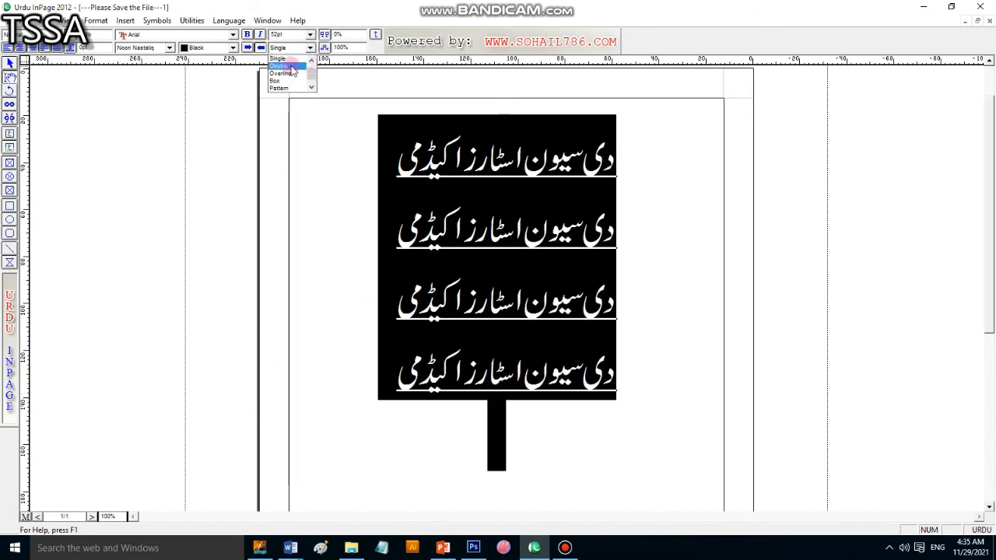
left_click(293, 69)
left_click(309, 48)
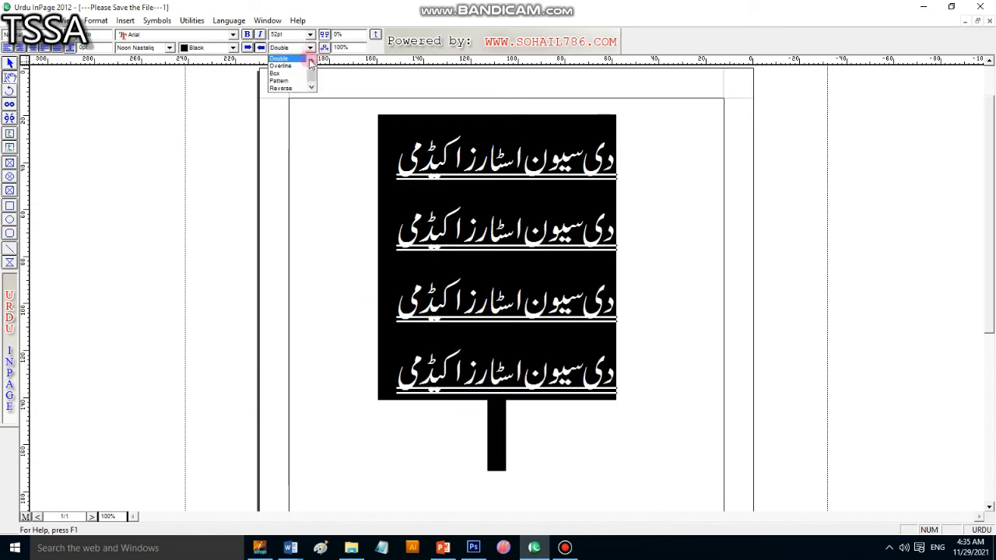
left_click(279, 73)
left_click(309, 47)
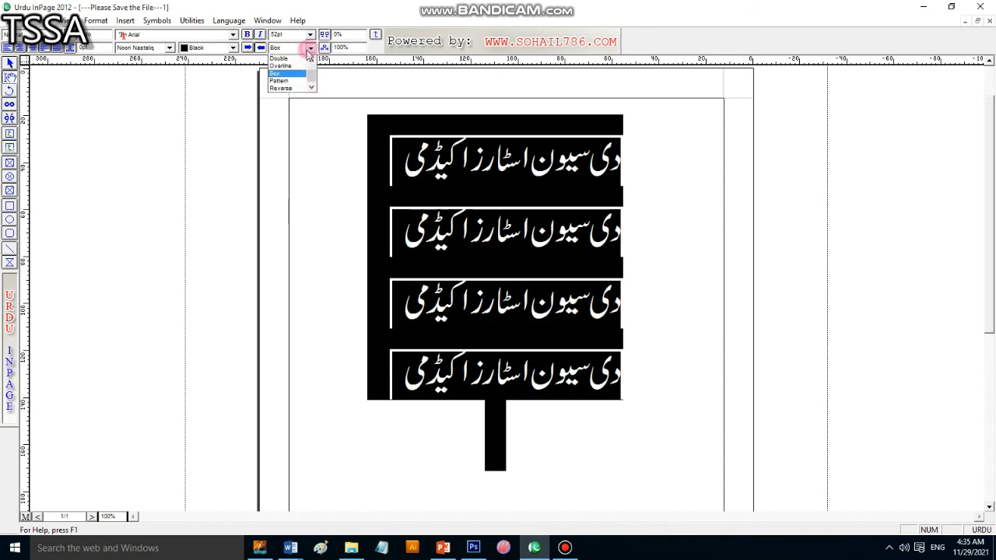
left_click(279, 80)
left_click(426, 175)
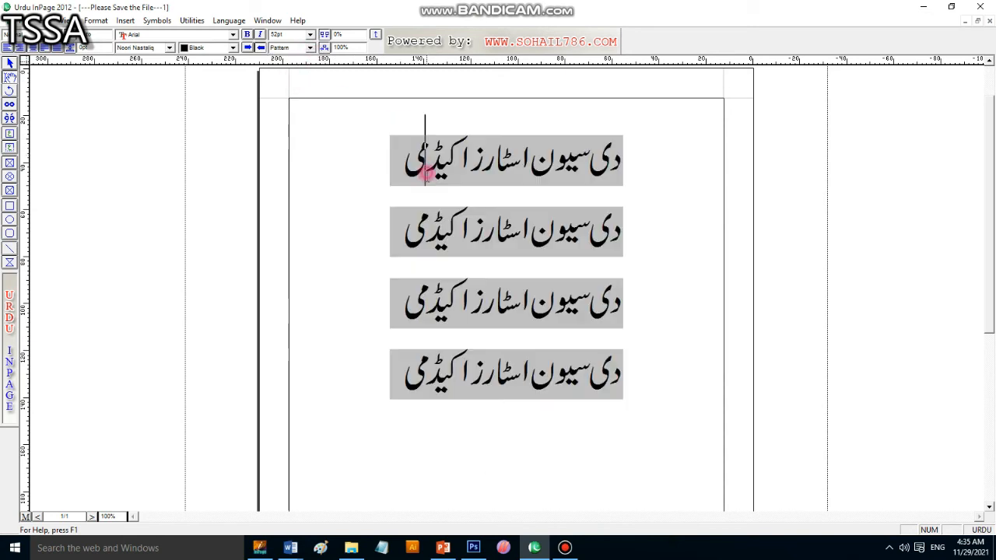
Select the four text lines and try the Reverse style on them
left_click_drag(630, 149, 361, 380)
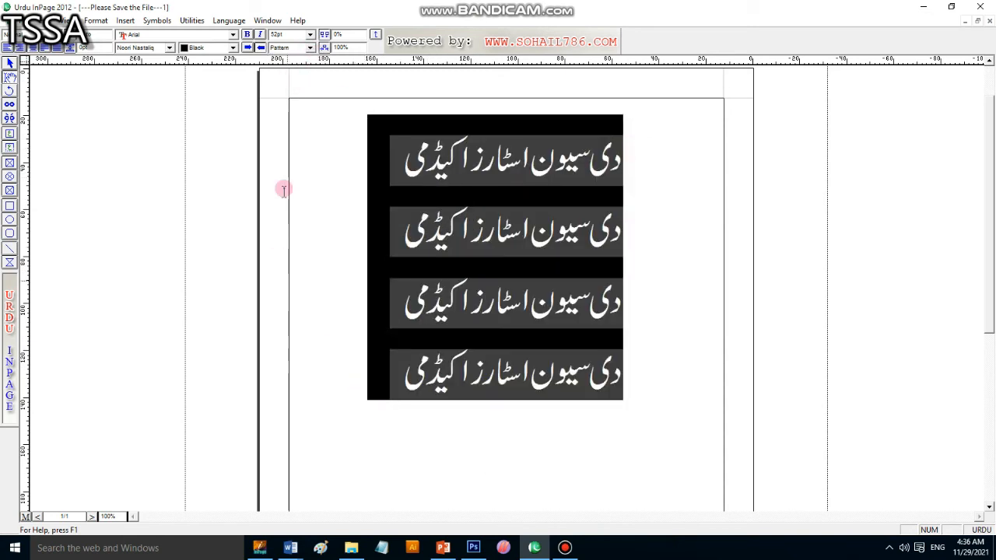
left_click(310, 47)
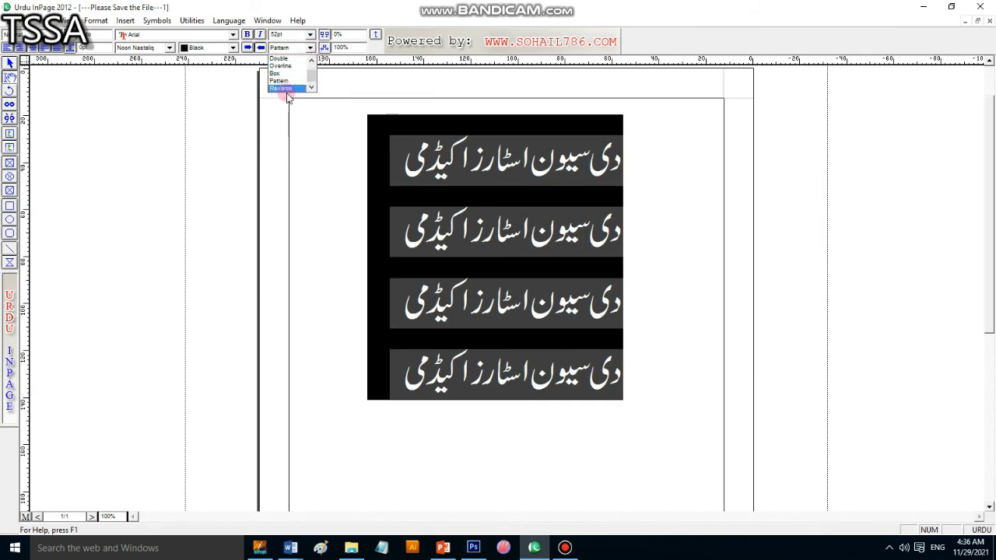
left_click(284, 88)
left_click(637, 238)
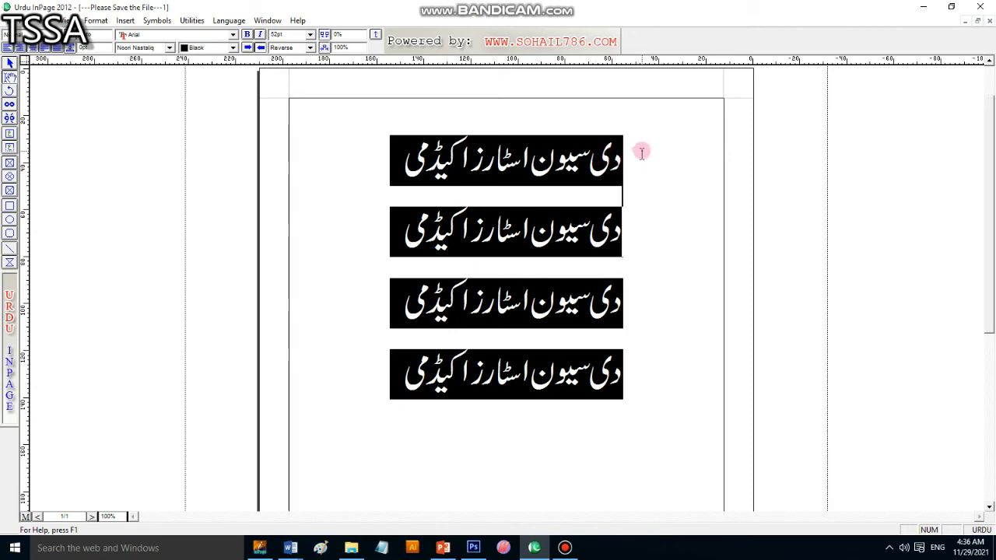
Select the four text lines and reset their line style to None
left_click_drag(640, 155, 361, 386)
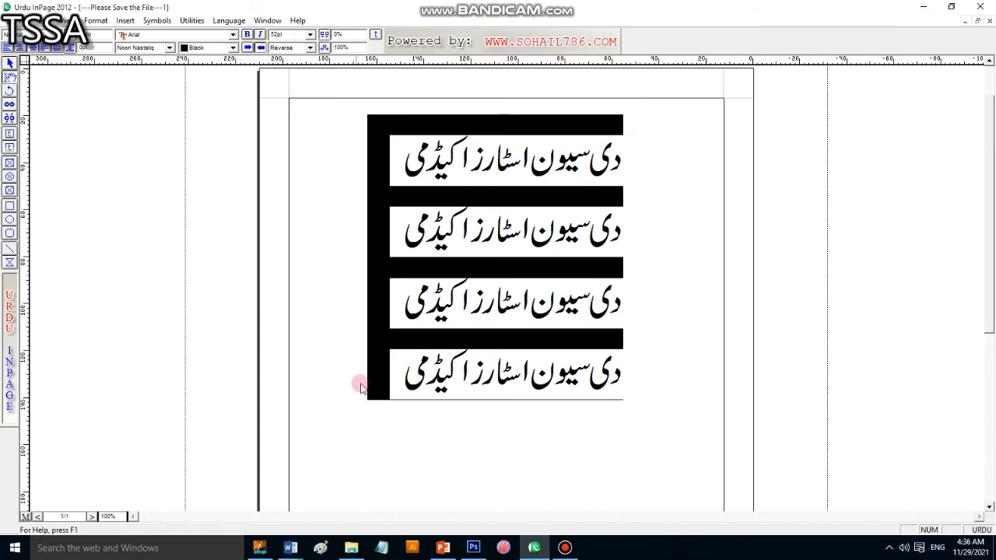
left_click(310, 48)
left_click_drag(315, 78, 312, 60)
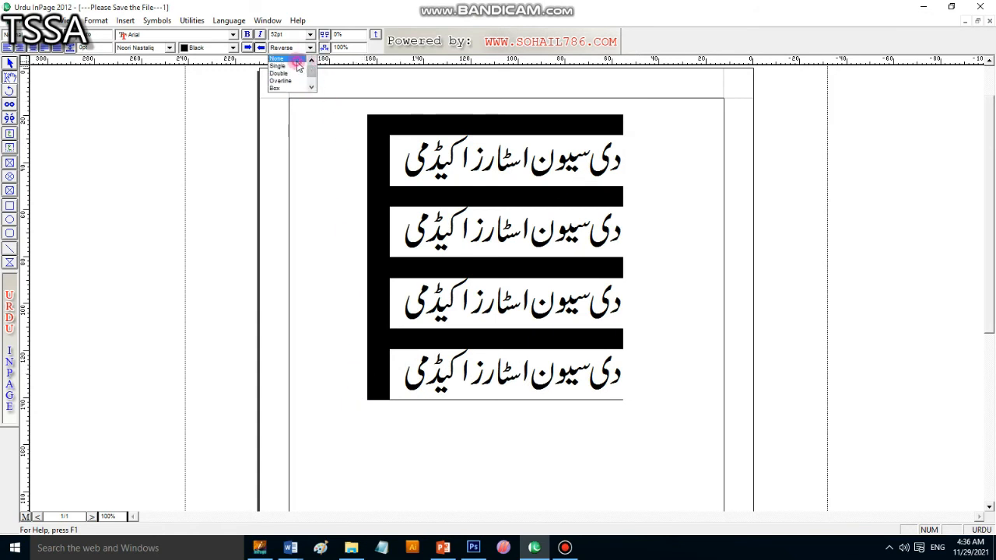
left_click(288, 59)
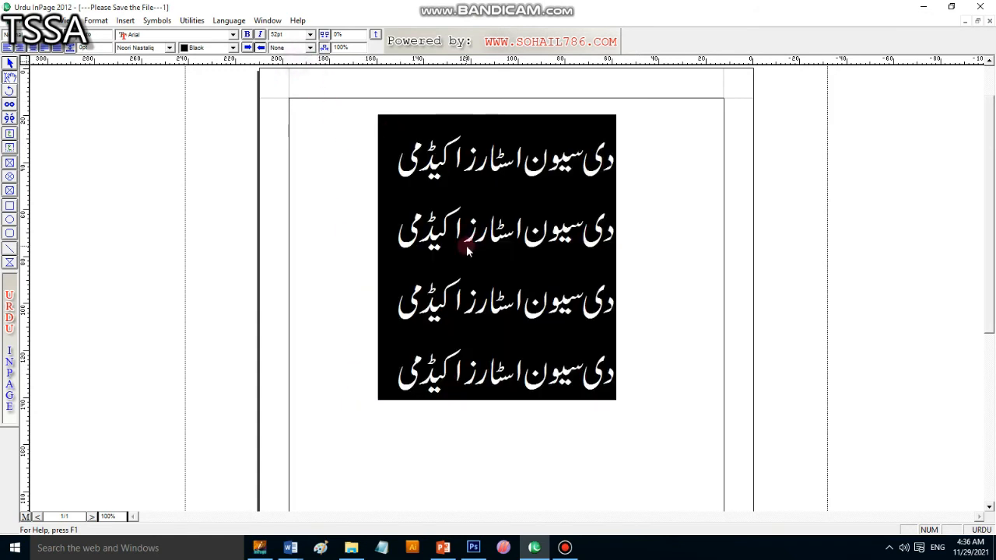
Try bold and italic formatting on the four selected text lines and remove it
left_click(247, 35)
left_click(261, 35)
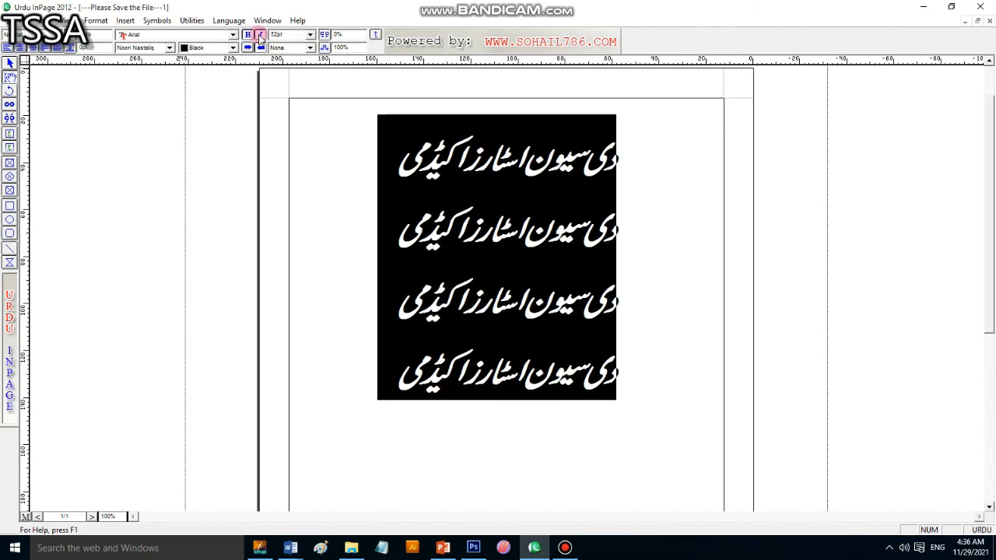
left_click(260, 35)
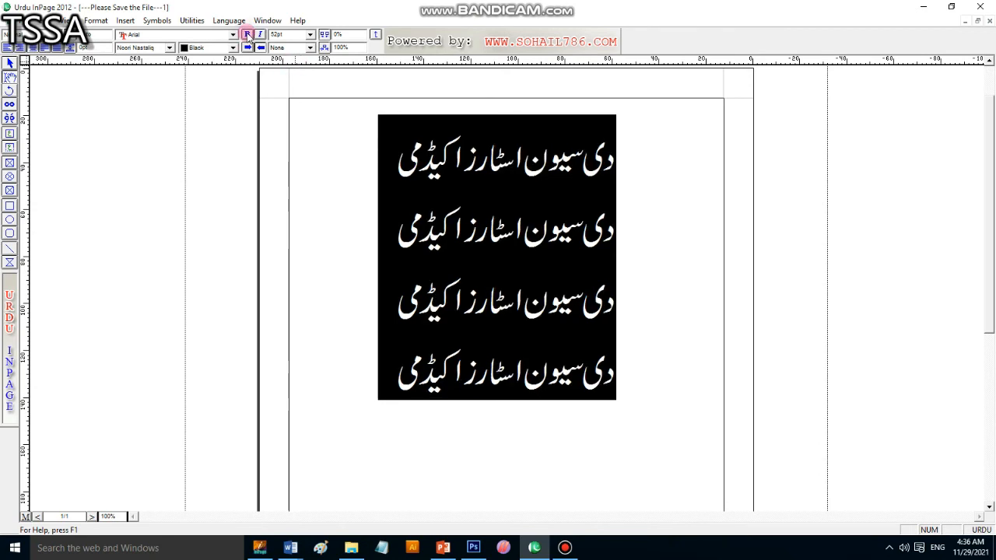
Try the left-to-right direction on the selected lines and set them to right-to-left
left_click(248, 48)
left_click(248, 47)
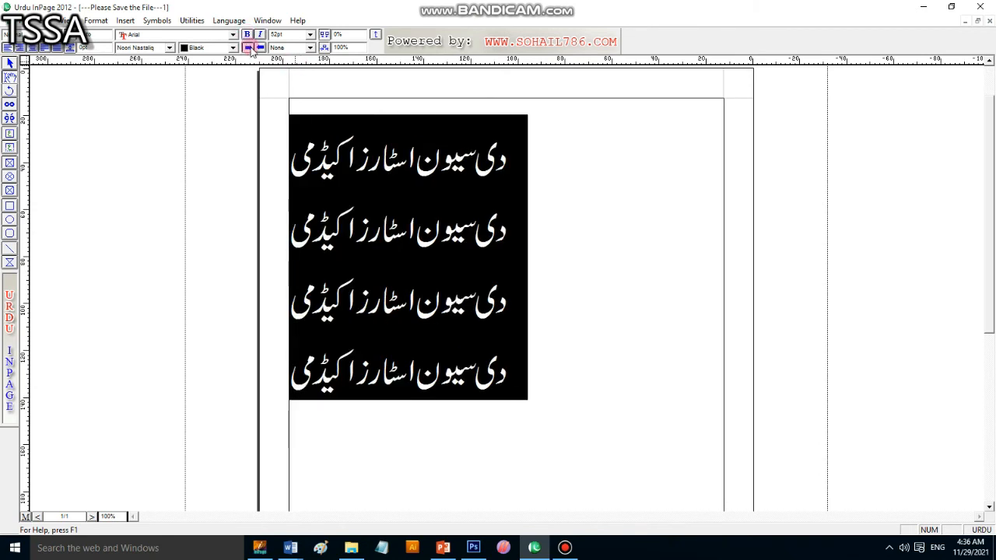
left_click(261, 48)
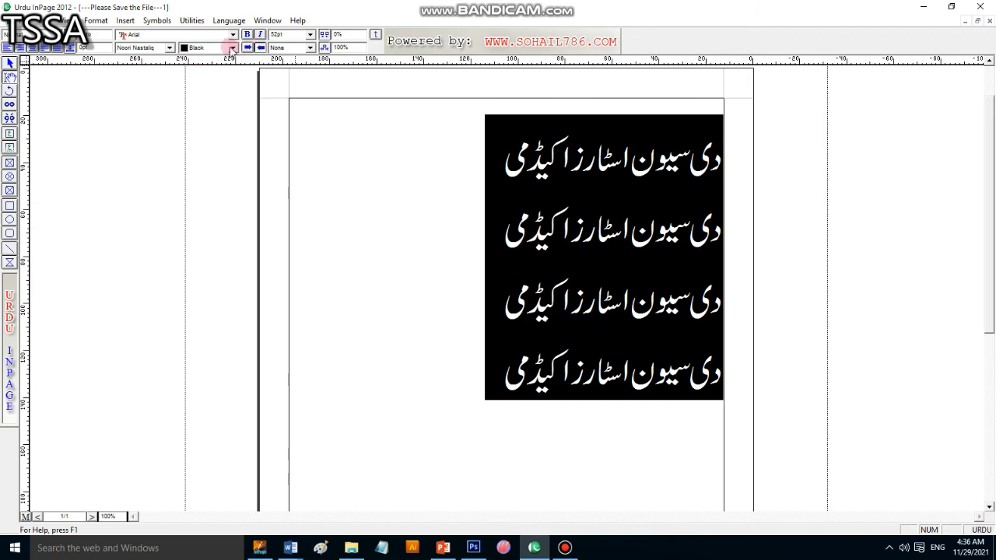
Colour the four selected text lines Red and deselect them
left_click(233, 48)
left_click(195, 80)
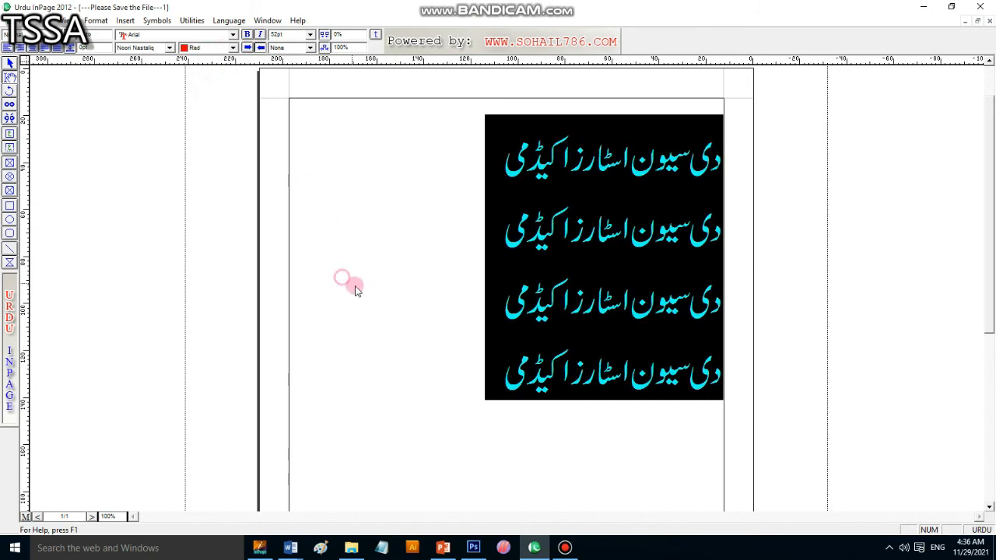
left_click(634, 435)
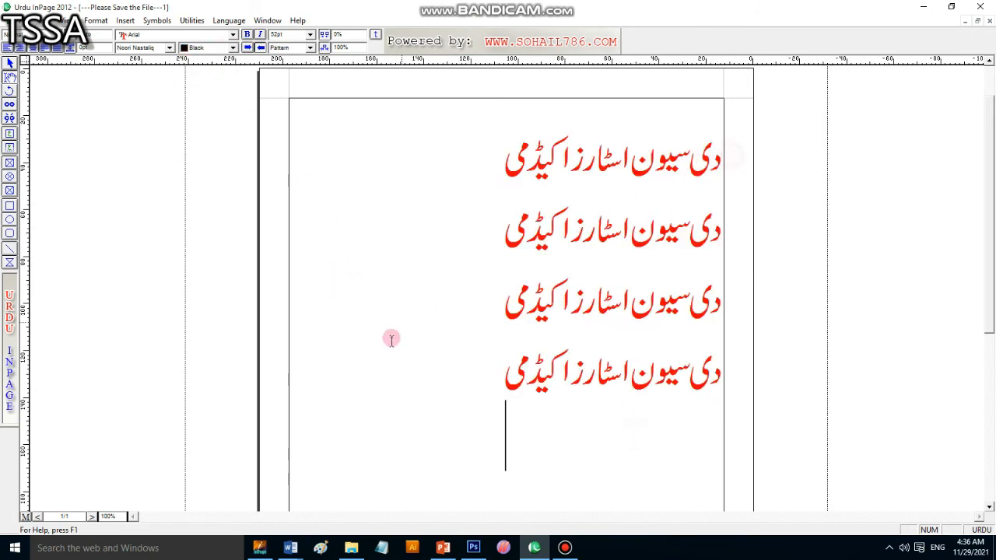
Select the four text lines and change their colour to Blue
left_click_drag(723, 151, 427, 373)
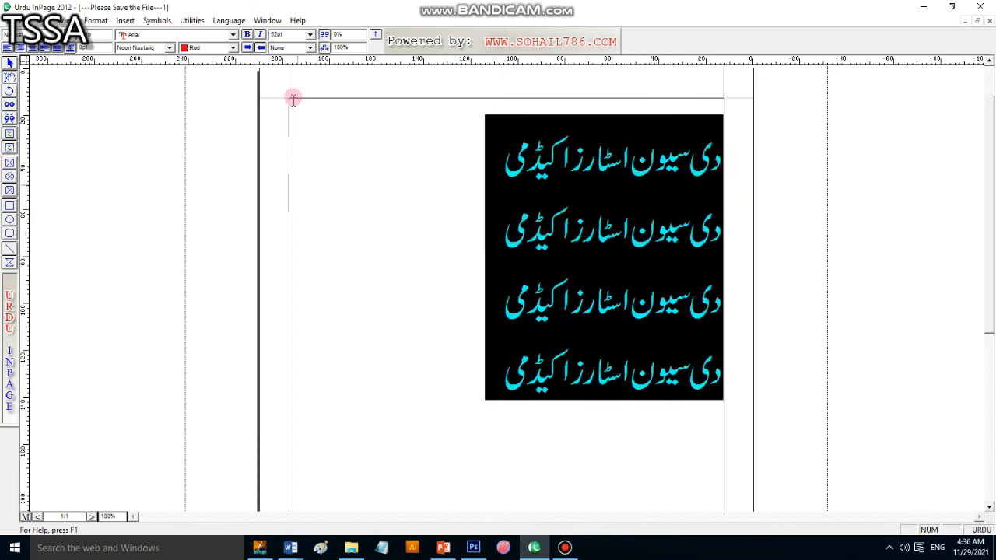
left_click(232, 48)
left_click(204, 99)
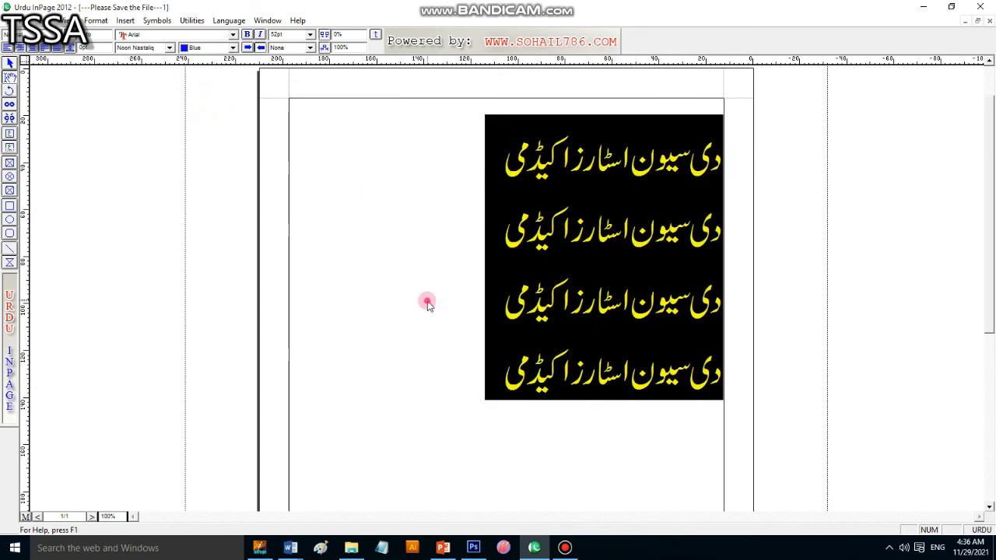
Reselect the four text lines and set their colour to Black
left_click(510, 378)
left_click_drag(509, 378, 728, 160)
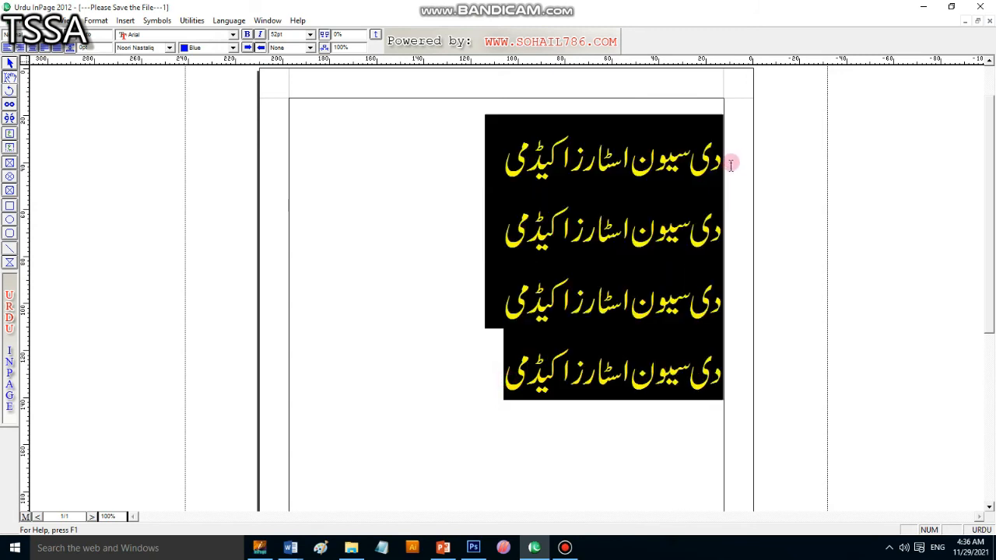
left_click(232, 48)
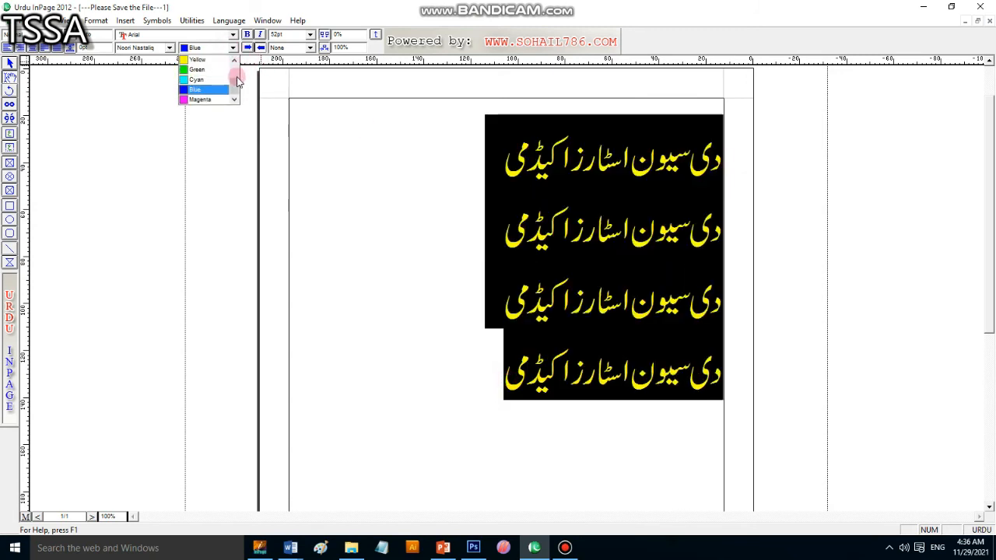
left_click(233, 60)
left_click(196, 69)
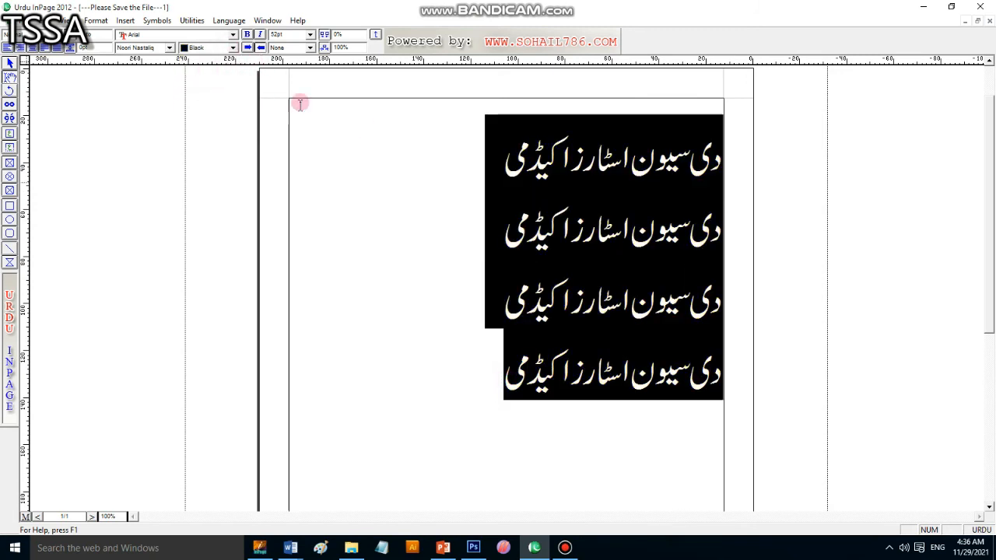
Try the Aasaar Bold font on the four text lines and undo the font change
left_click(168, 47)
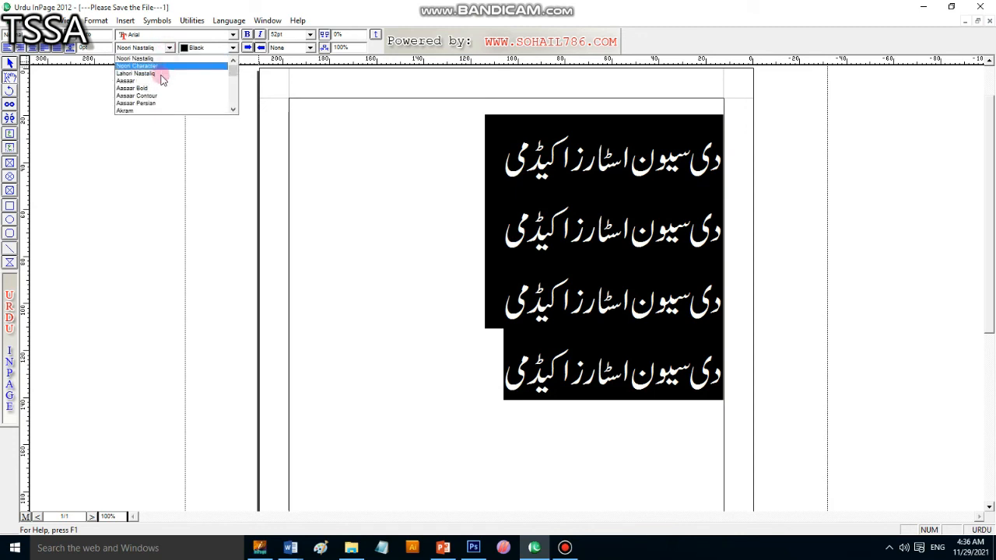
left_click(144, 89)
left_click(382, 416)
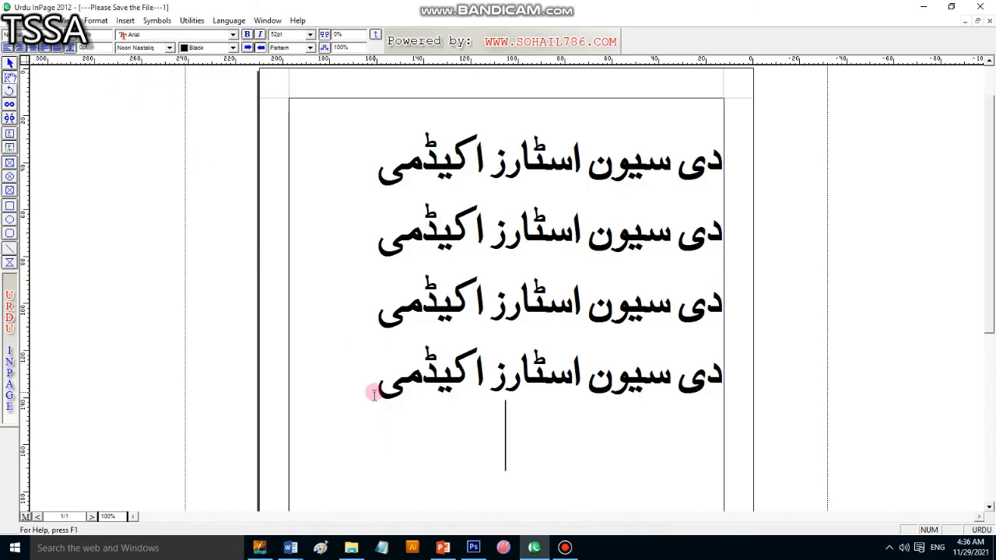
key("ctrl+a")
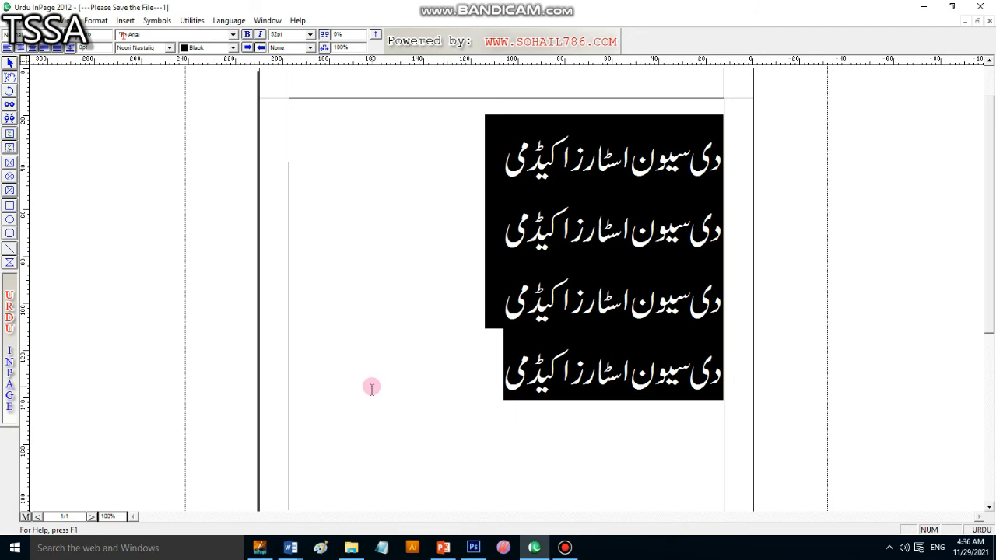
key("ctrl+z")
key("ctrl+z")
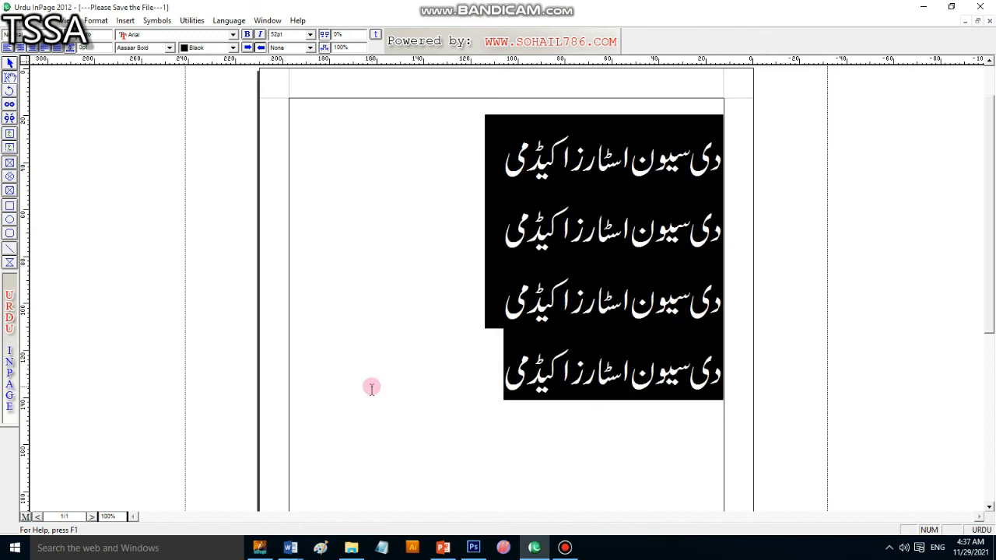
key("ctrl+z")
key("ctrl+z")
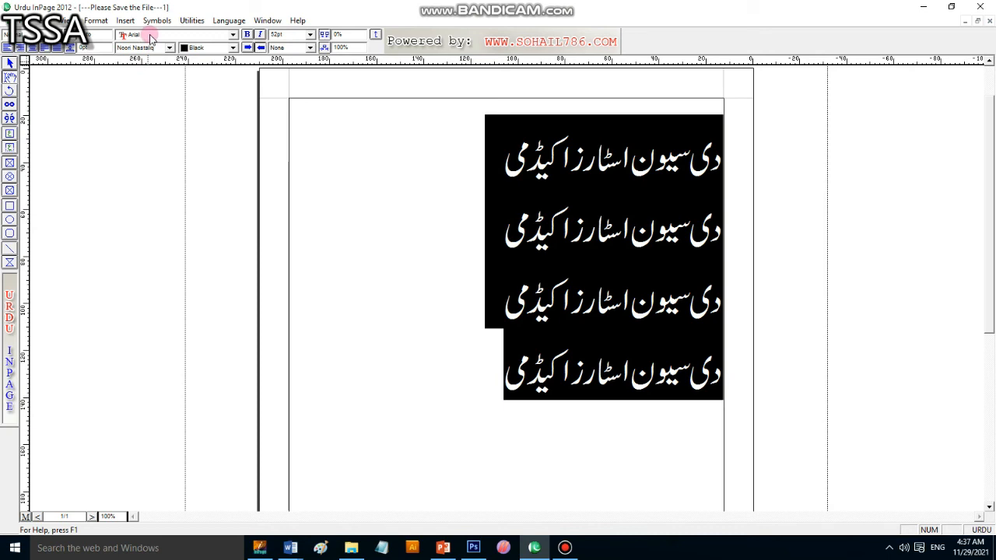
Add a new line below the fourth text line, switch the typing language to English and enter dgssgdsd
left_click(467, 379)
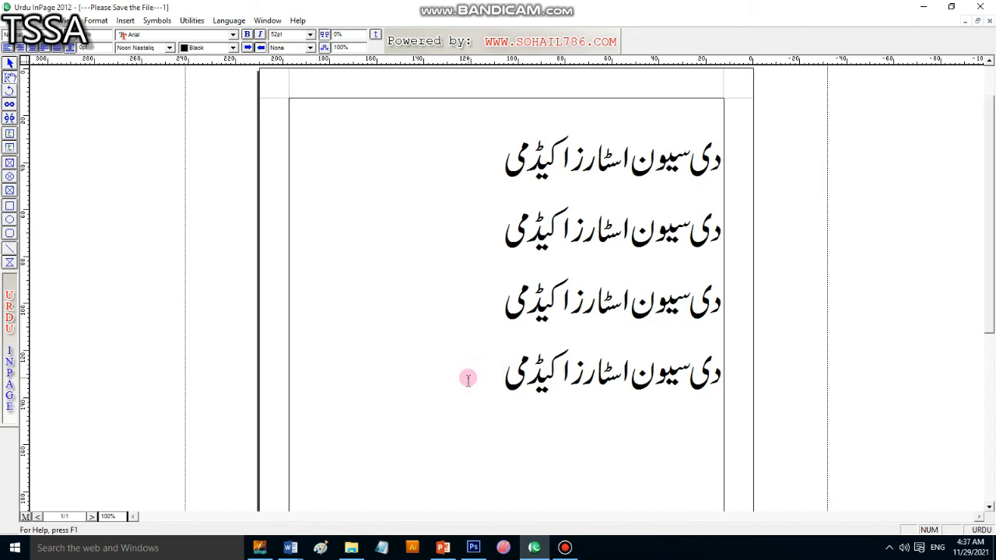
key("Return")
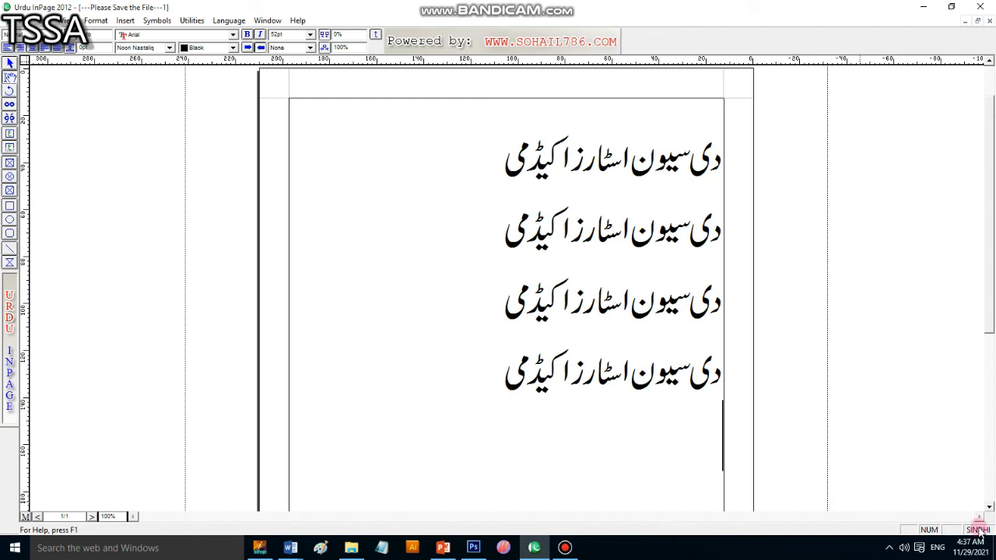
left_click(982, 531)
type("dgssgdsd")
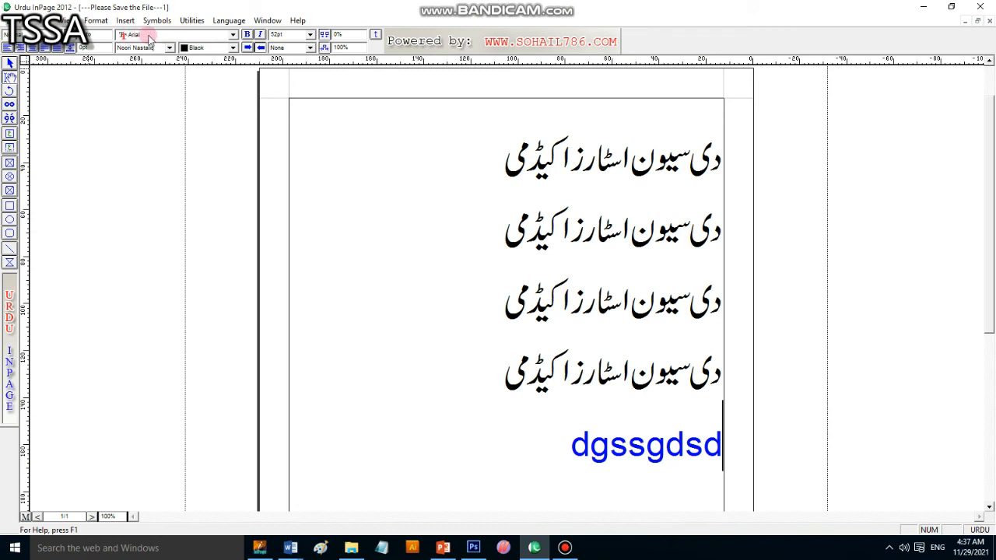
Select the English line dgssgdsd and change its font to Arial CYR
triple_click(610, 450)
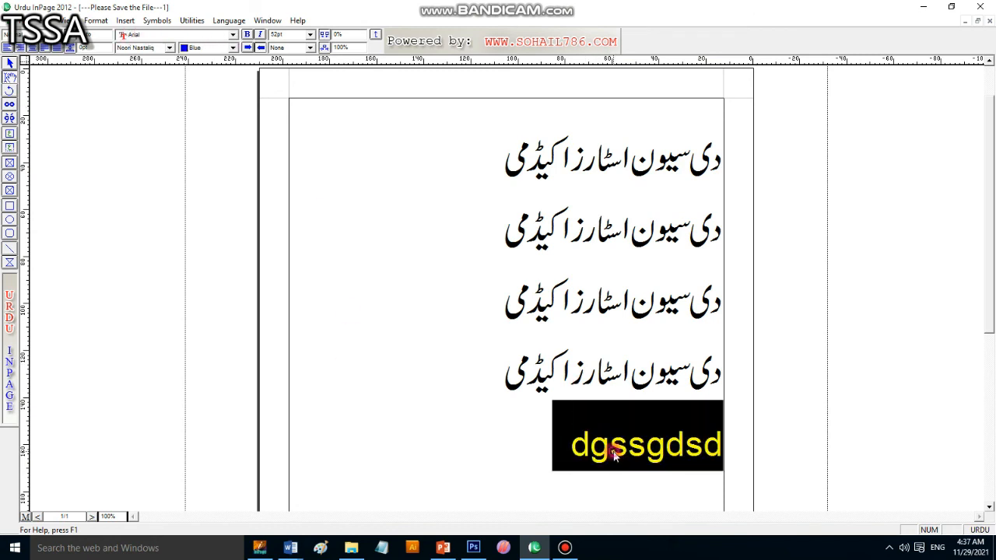
left_click(232, 35)
left_click(189, 85)
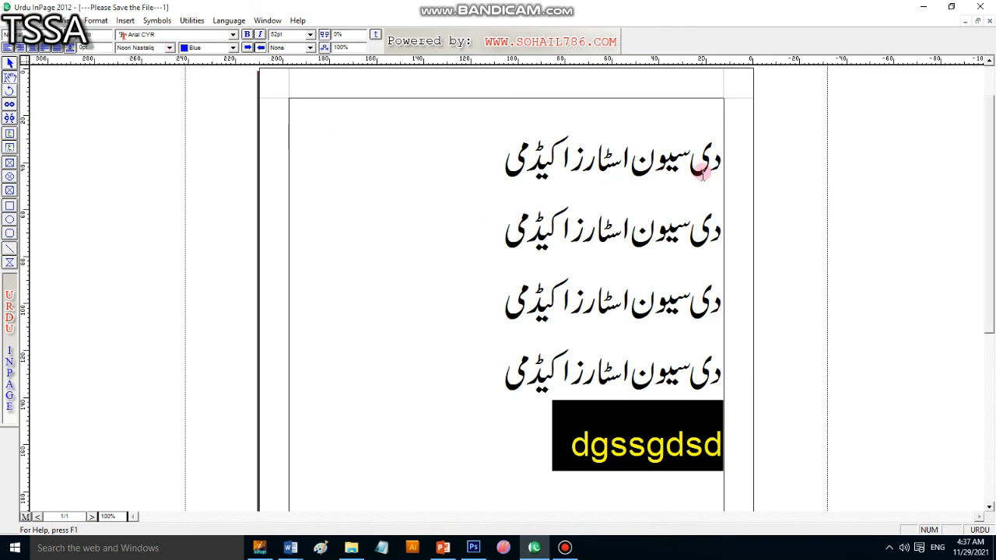
Select the four Urdu lines, try a tighter line spacing on them and restore the wider spacing
left_click_drag(721, 159, 464, 363)
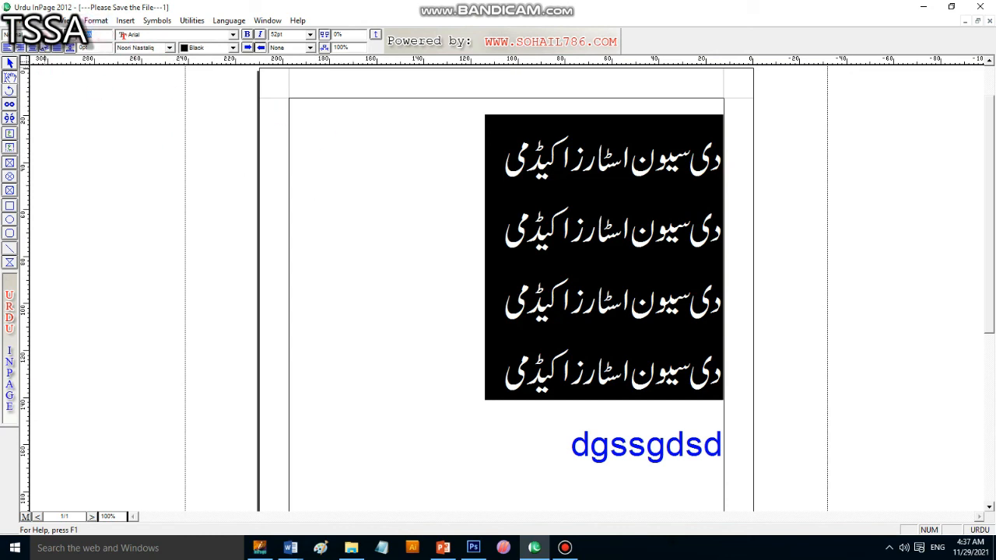
key("Return")
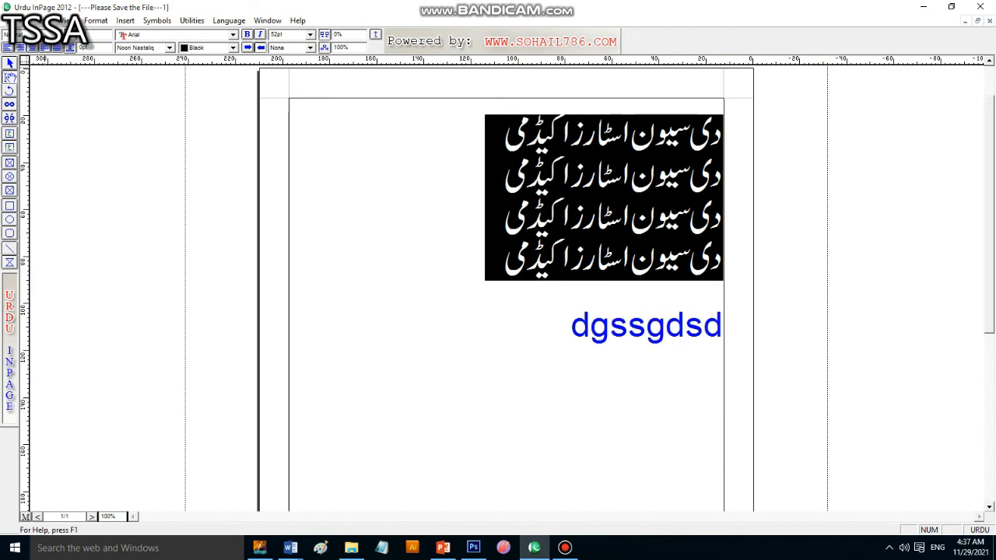
left_click_drag(103, 34, 26, 34)
key("Return")
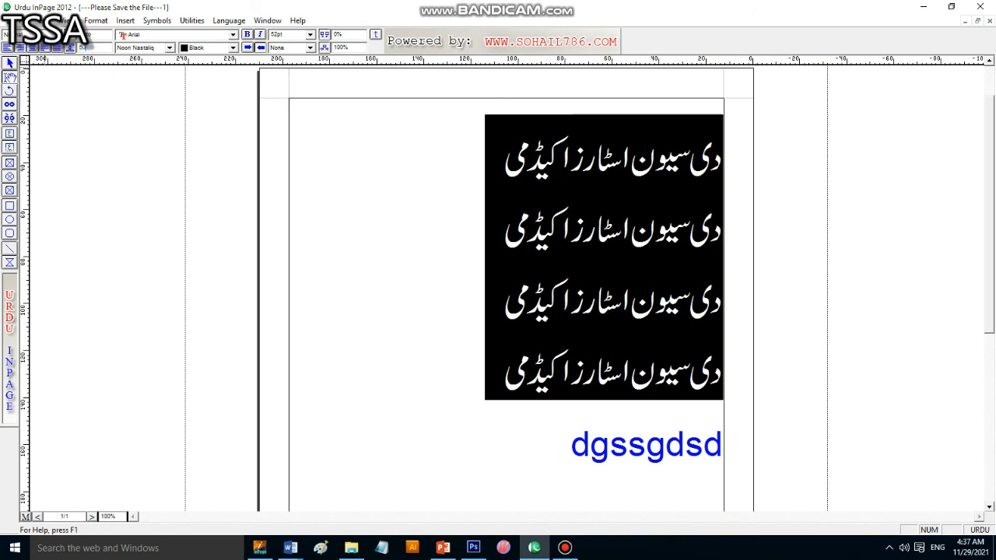
Try another paragraph spacing value on the four selected Urdu lines and reset it to 0
key("Return")
left_click_drag(106, 48, 32, 54)
type("0")
key("Return")
left_click(97, 22)
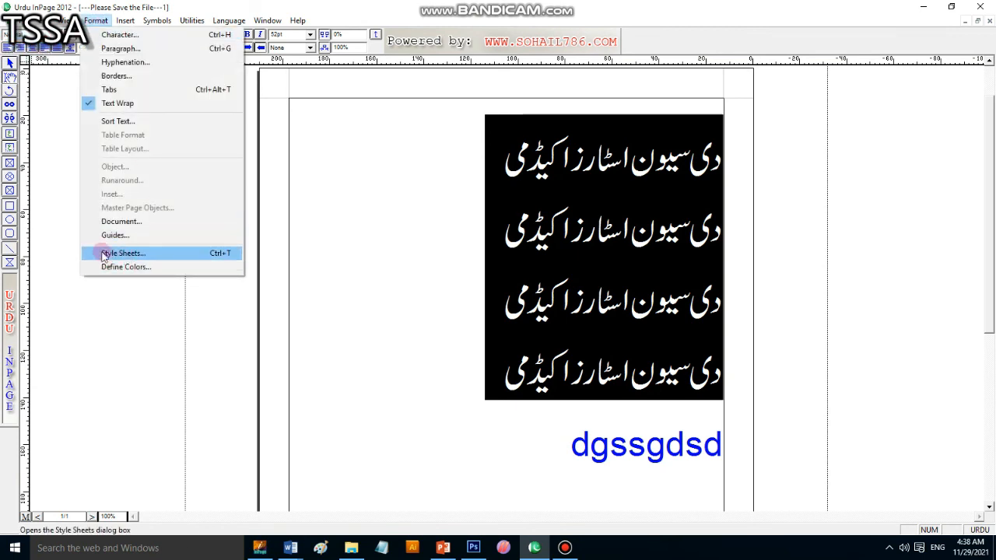
left_click(23, 34)
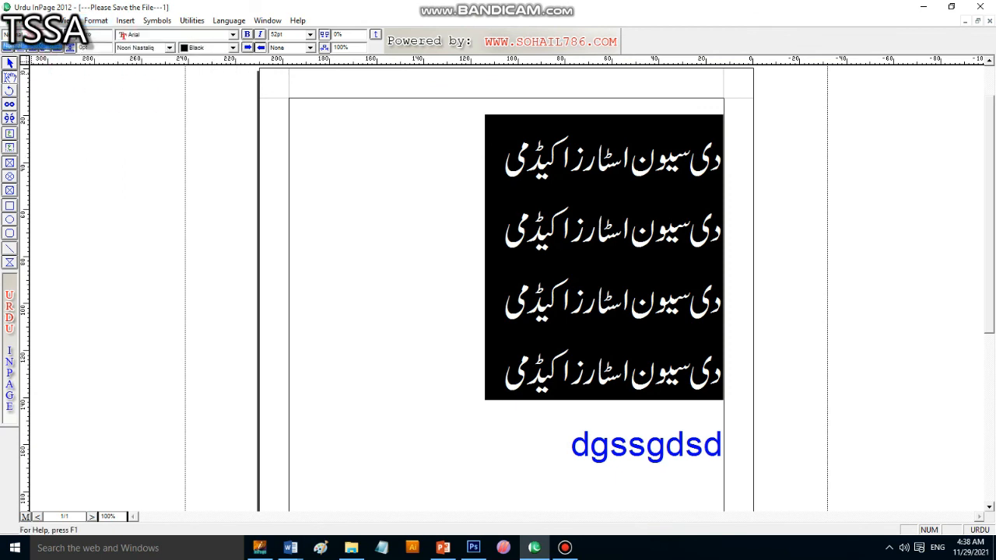
left_click(48, 35)
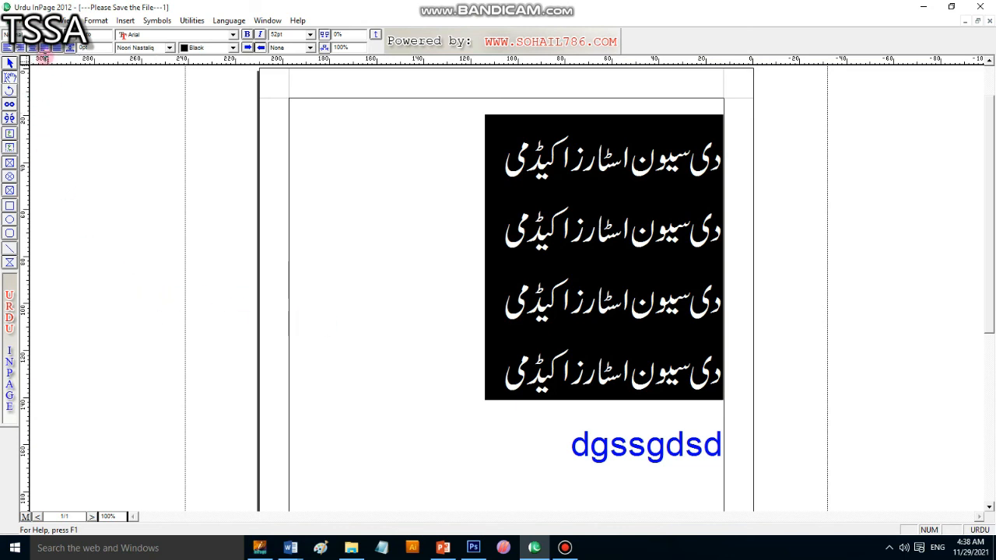
Clear the current selection and reselect the text of the four Urdu lines
left_click(596, 165)
left_click_drag(722, 161, 505, 380)
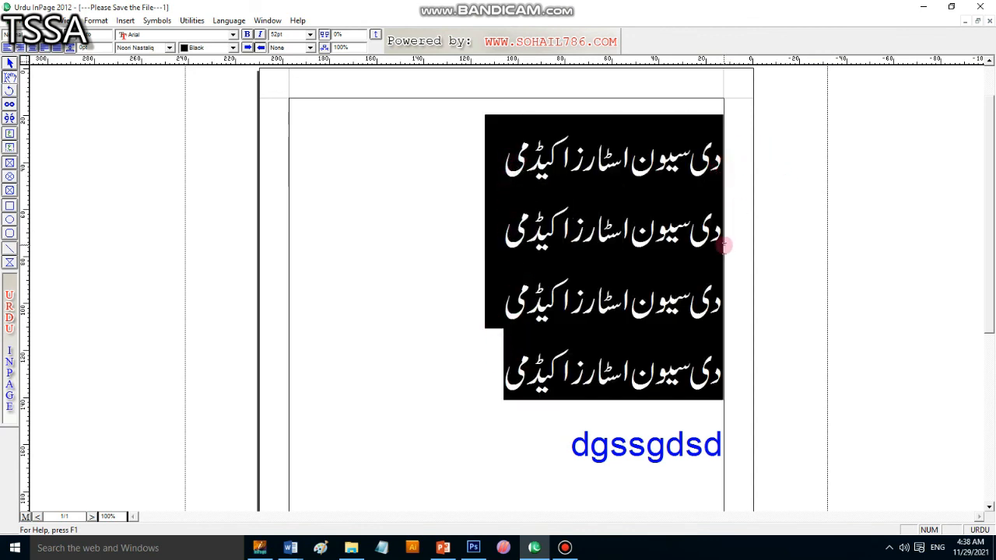